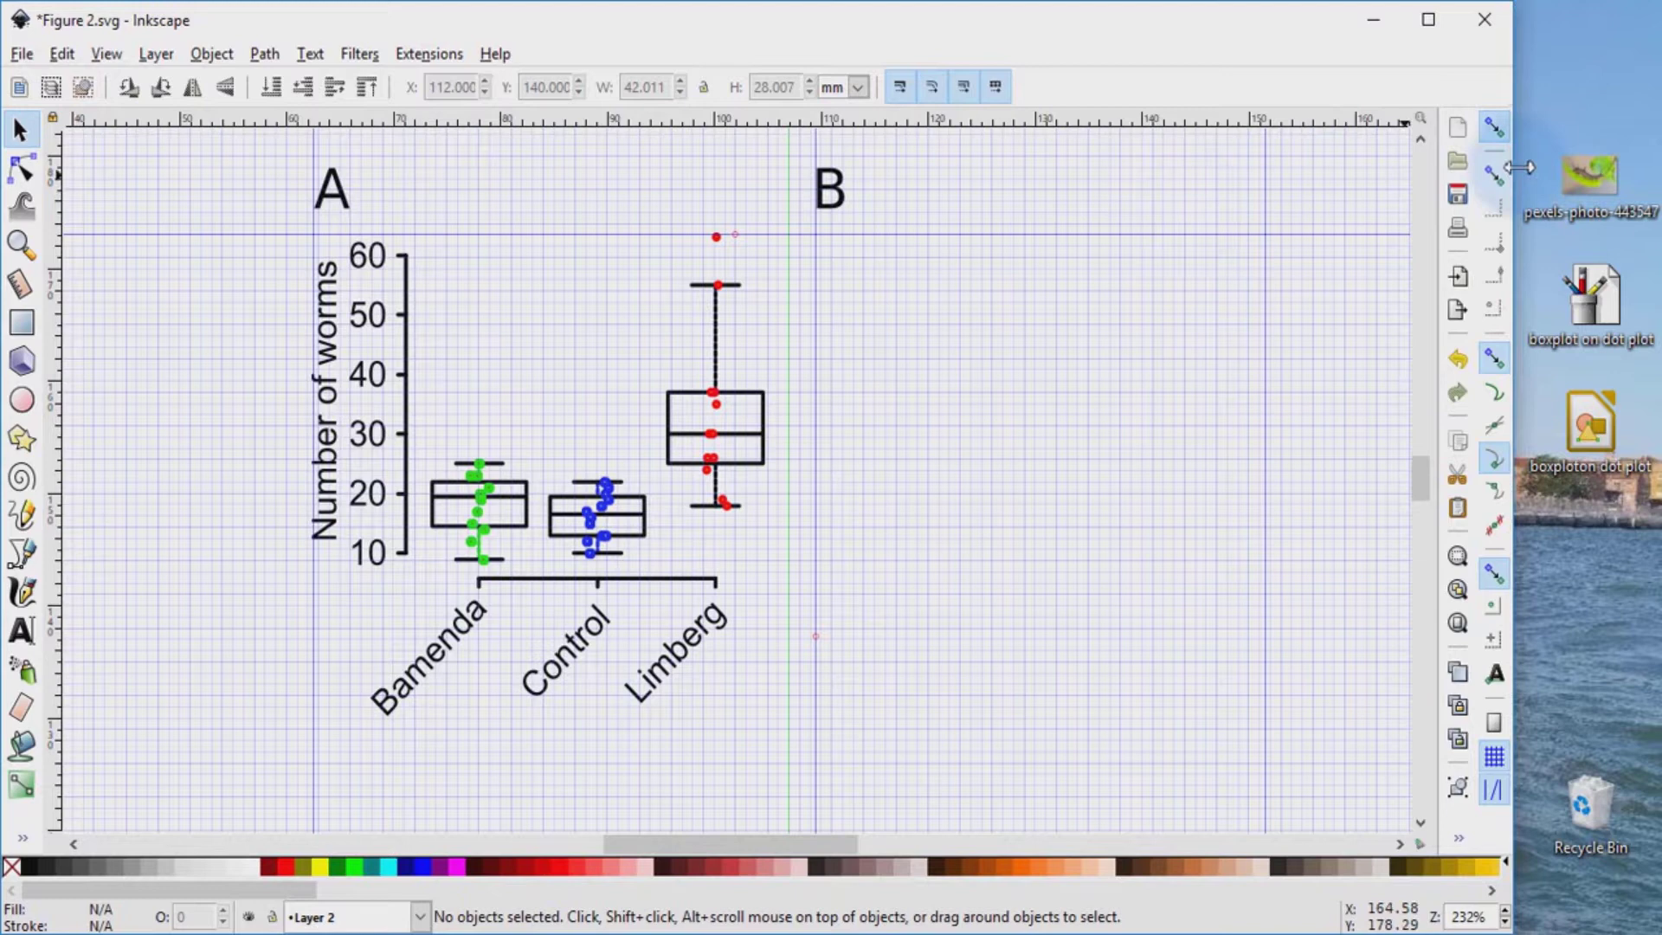
- Drag the caterpillar photo from the desktop into Figure 2.svg and import it embedded at 185.208 × 123.472 mm
click(1593, 180)
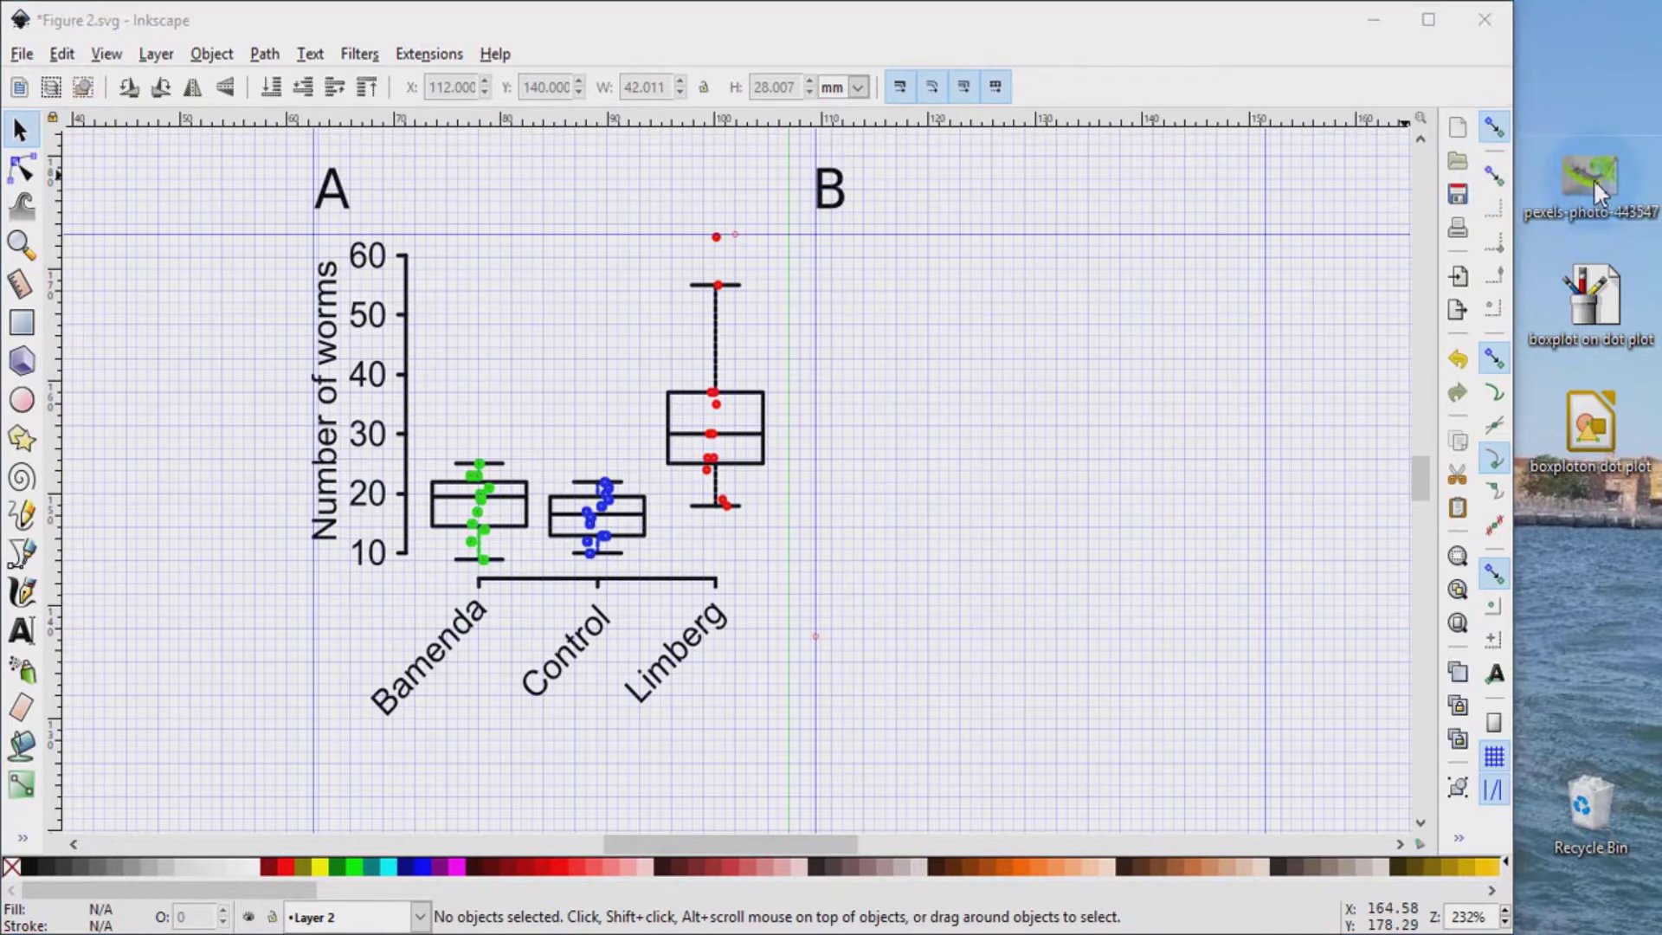
drag(1593, 179, 1025, 371)
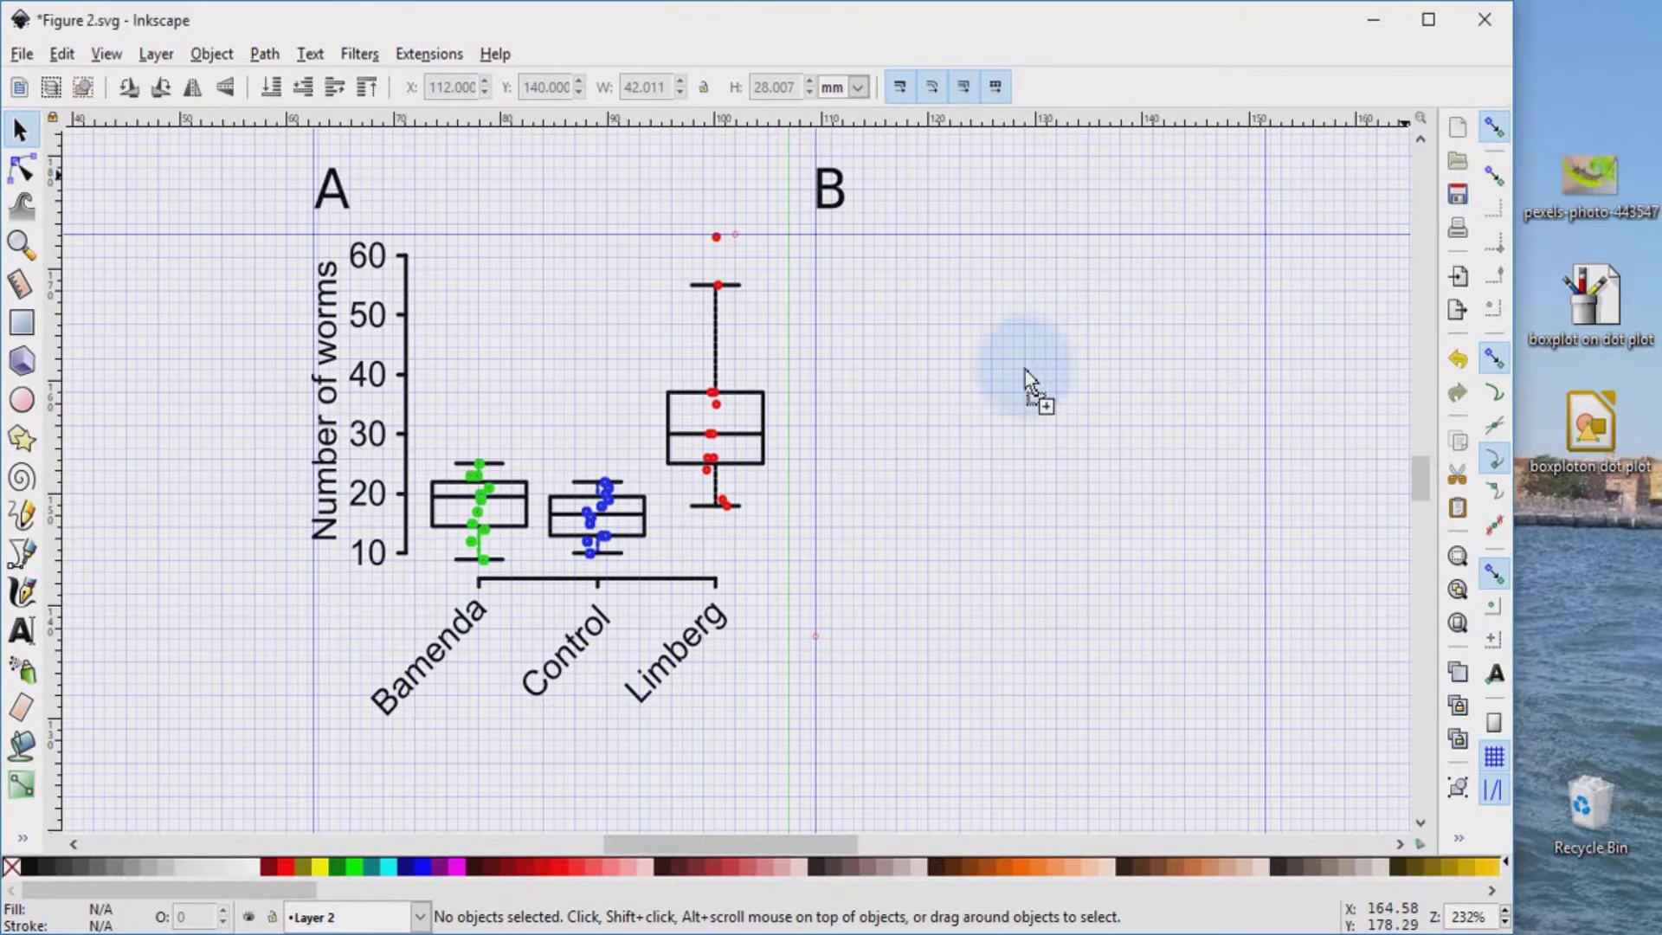
drag(963, 450, 962, 450)
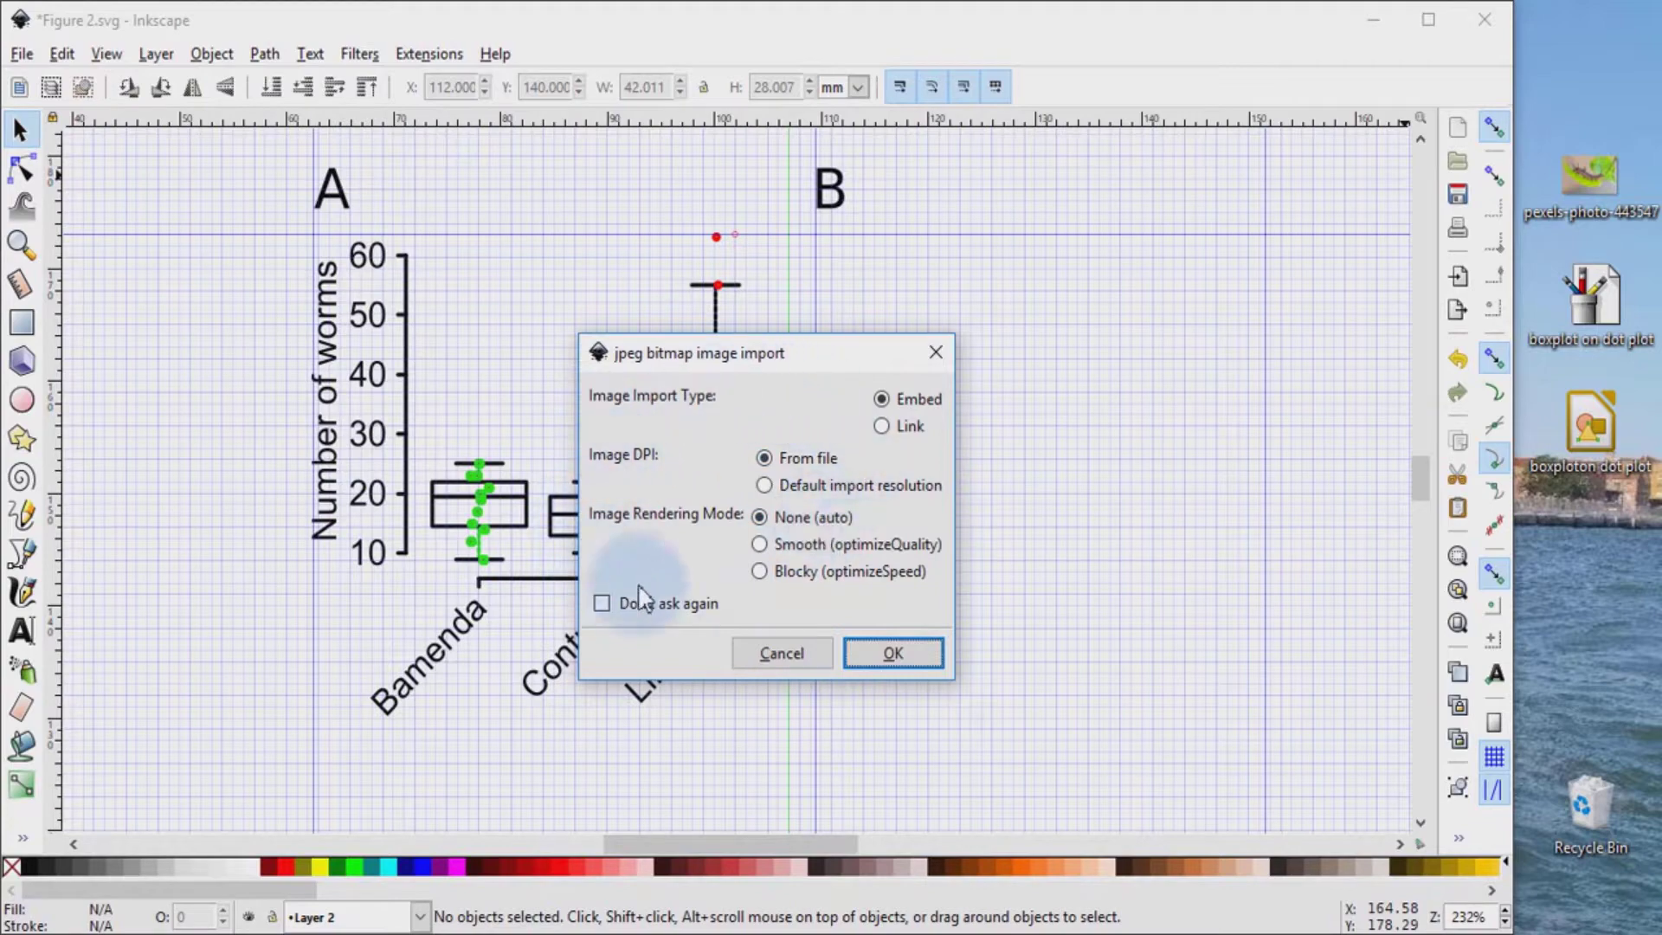
click(892, 654)
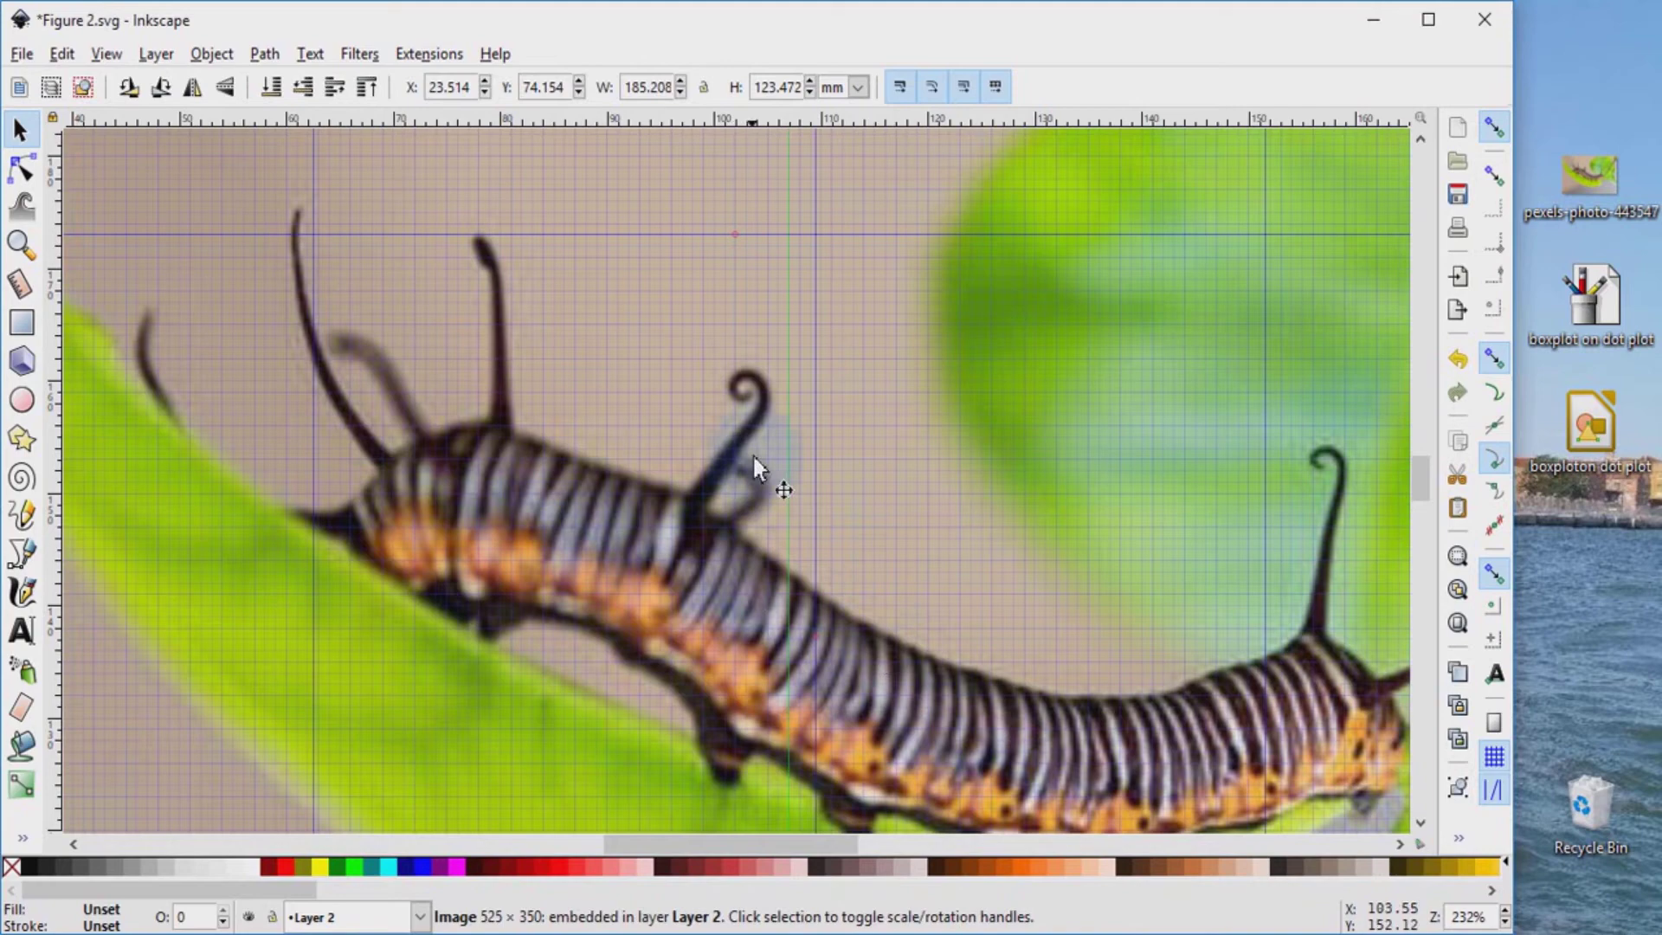
- Scale the caterpillar photo down proportionally with a Ctrl-drag of its corner handle
scroll(736, 432, down, 10)
scroll(719, 408, up, 10)
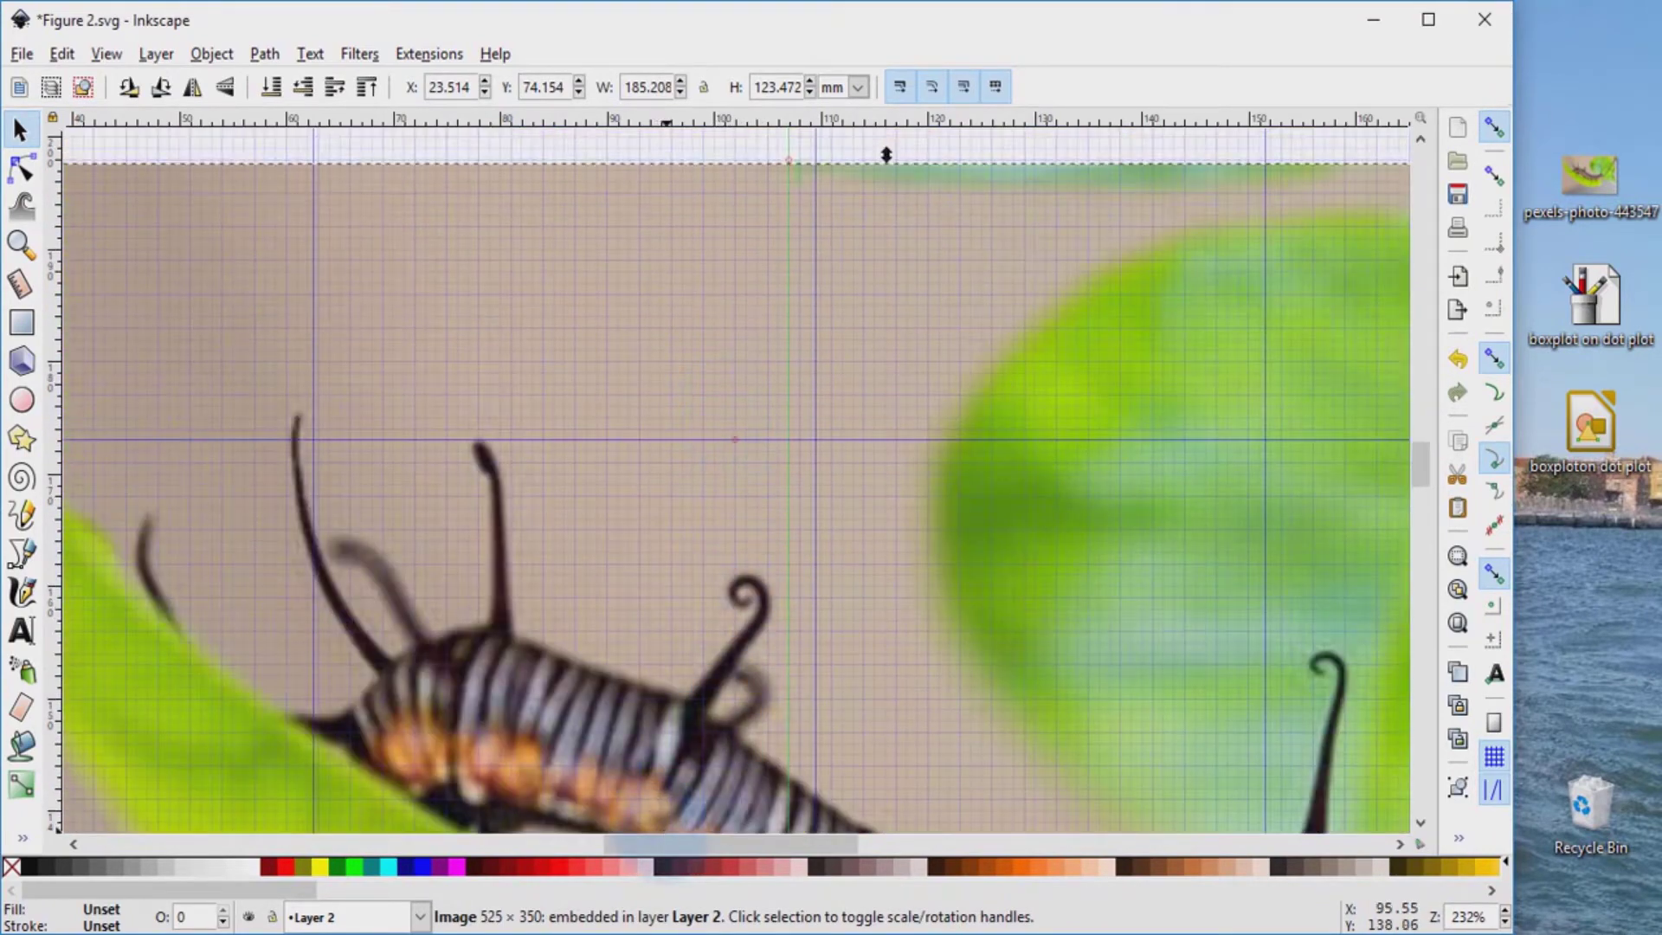
drag(672, 844, 808, 812)
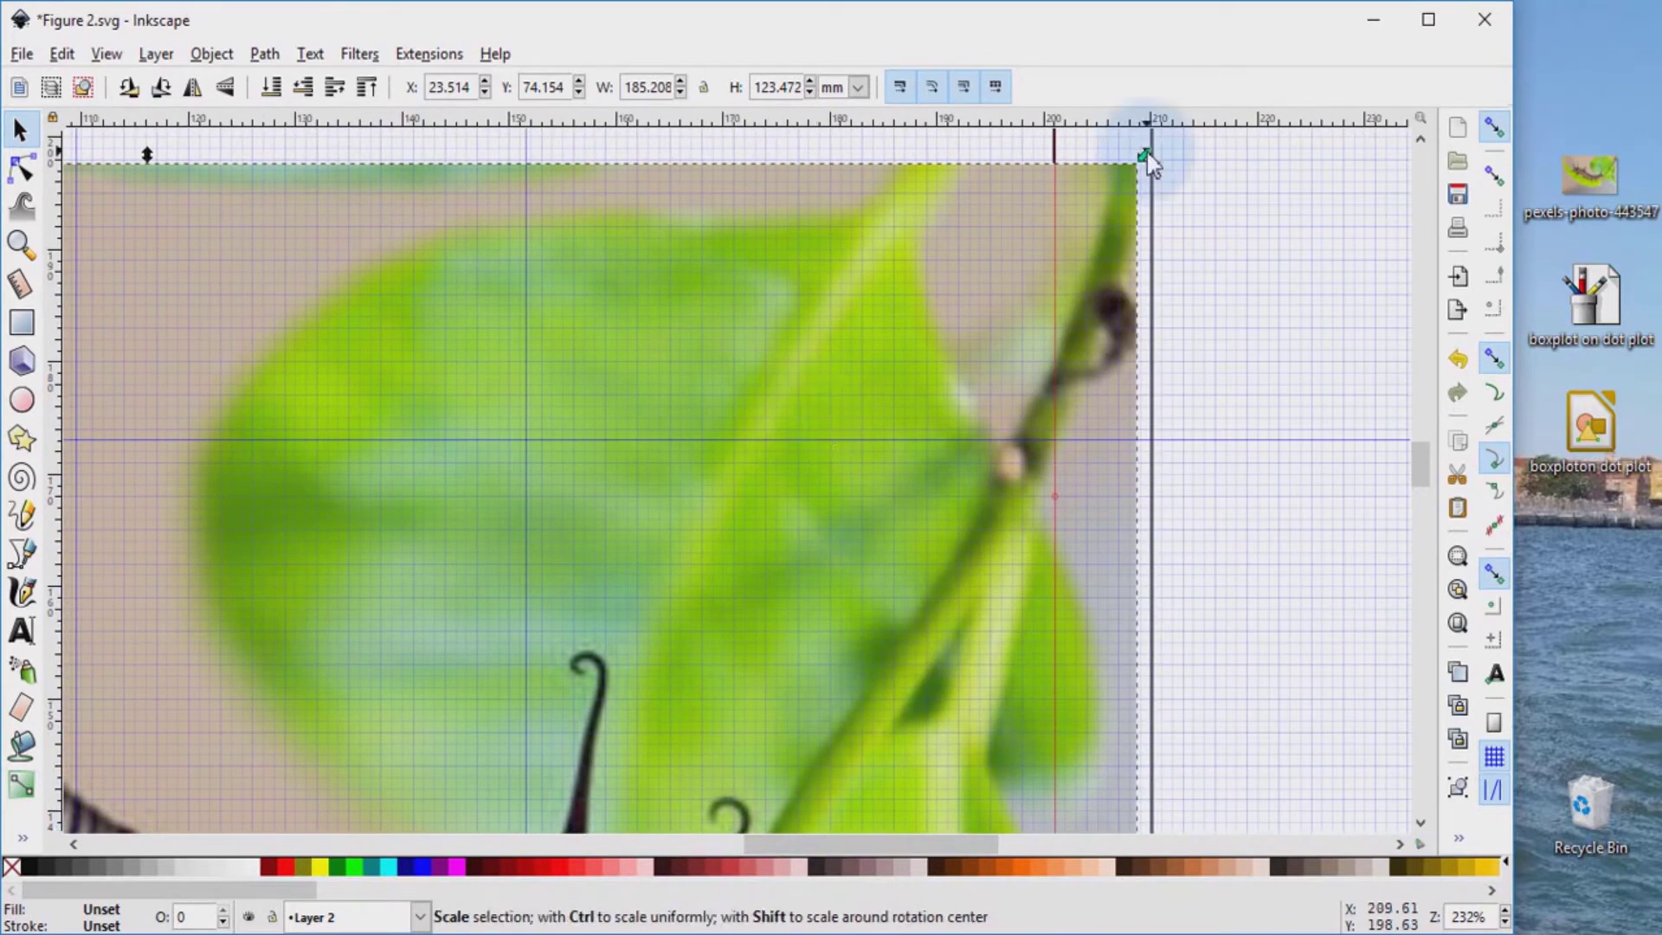
key(ctrl)
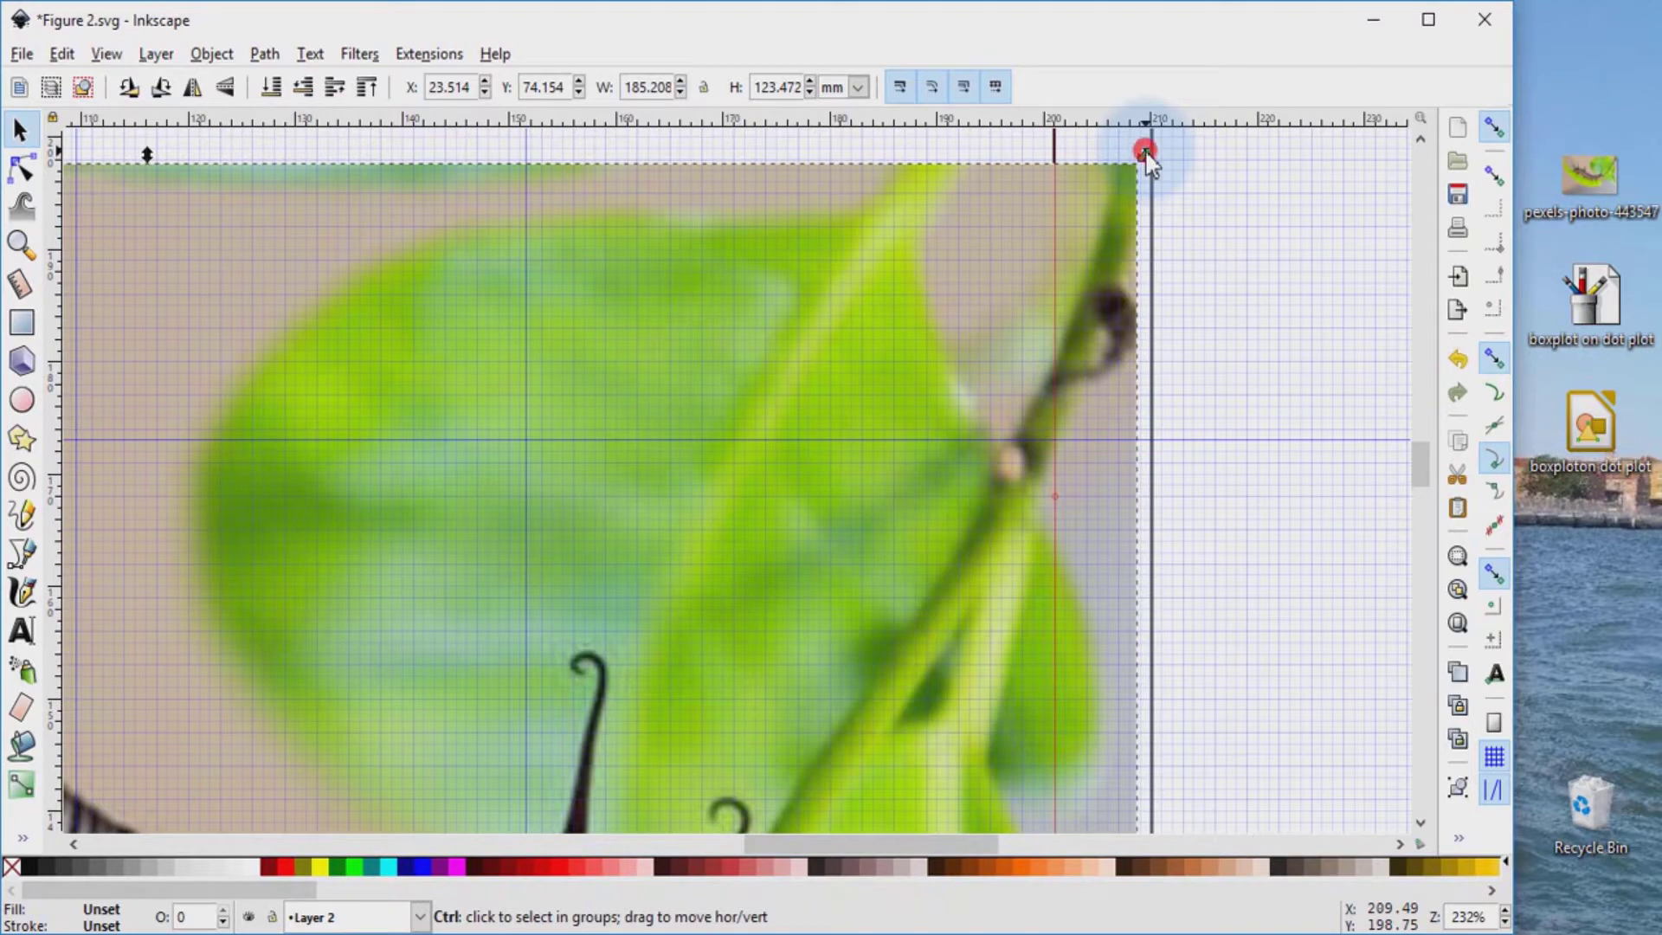
drag(1146, 154, 264, 753)
- Shrink the photo further to 33.269 × 22.179 mm and move it to the top of panel B
scroll(864, 641, down, 8)
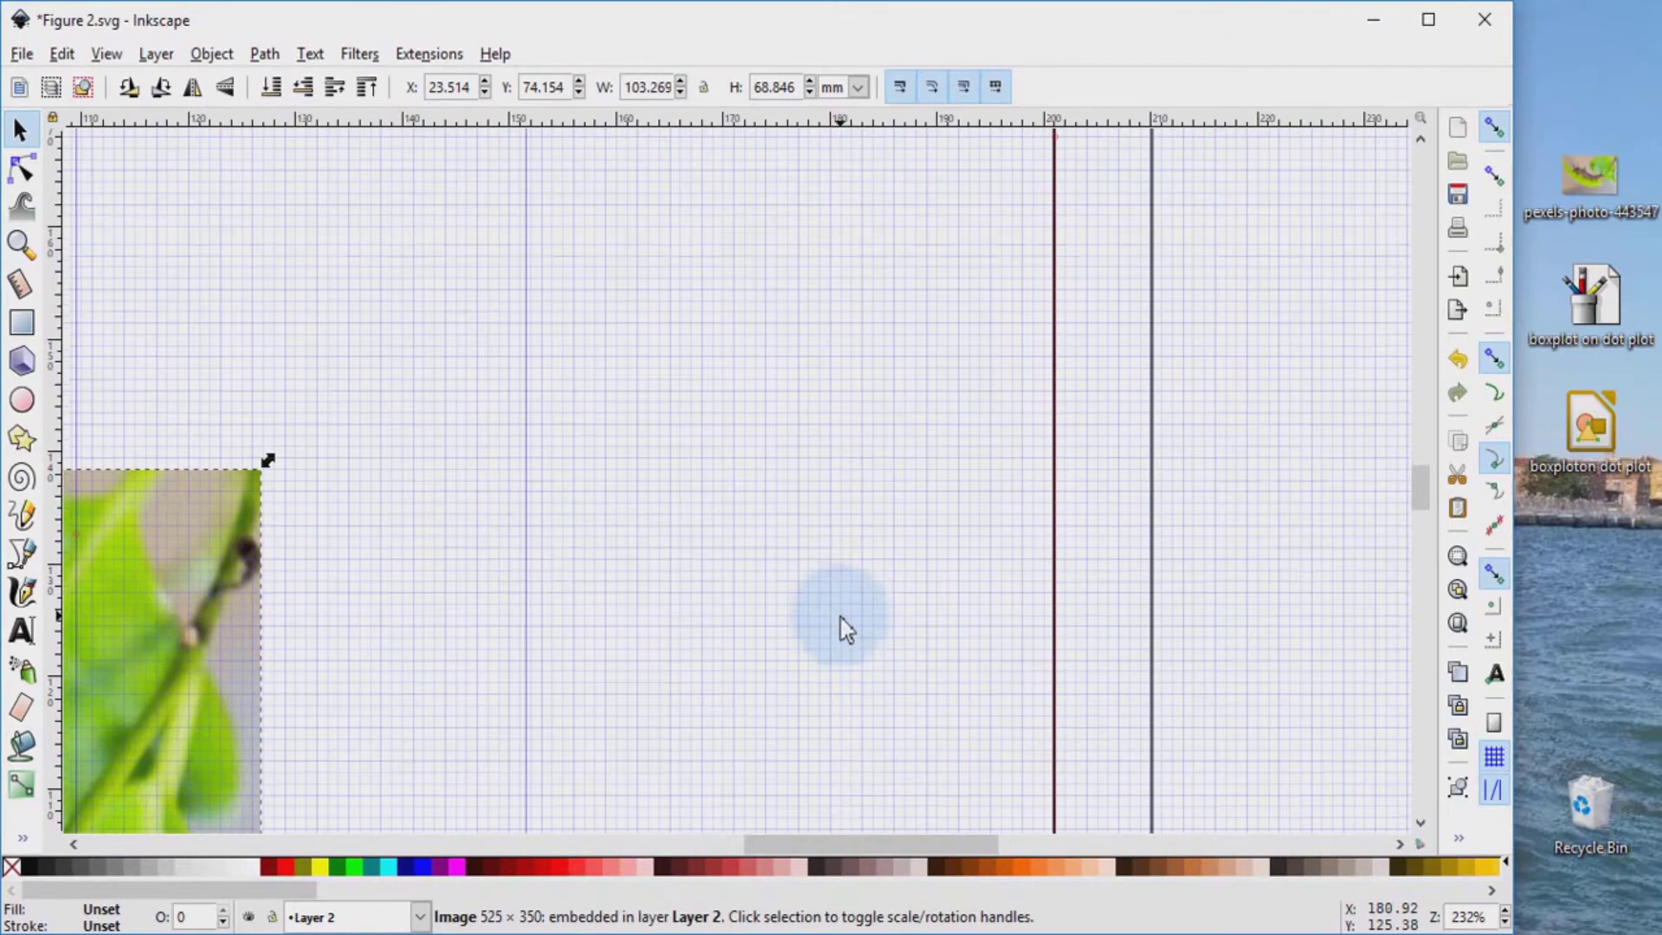
scroll(840, 619, up, 1)
drag(126, 616, 1075, 276)
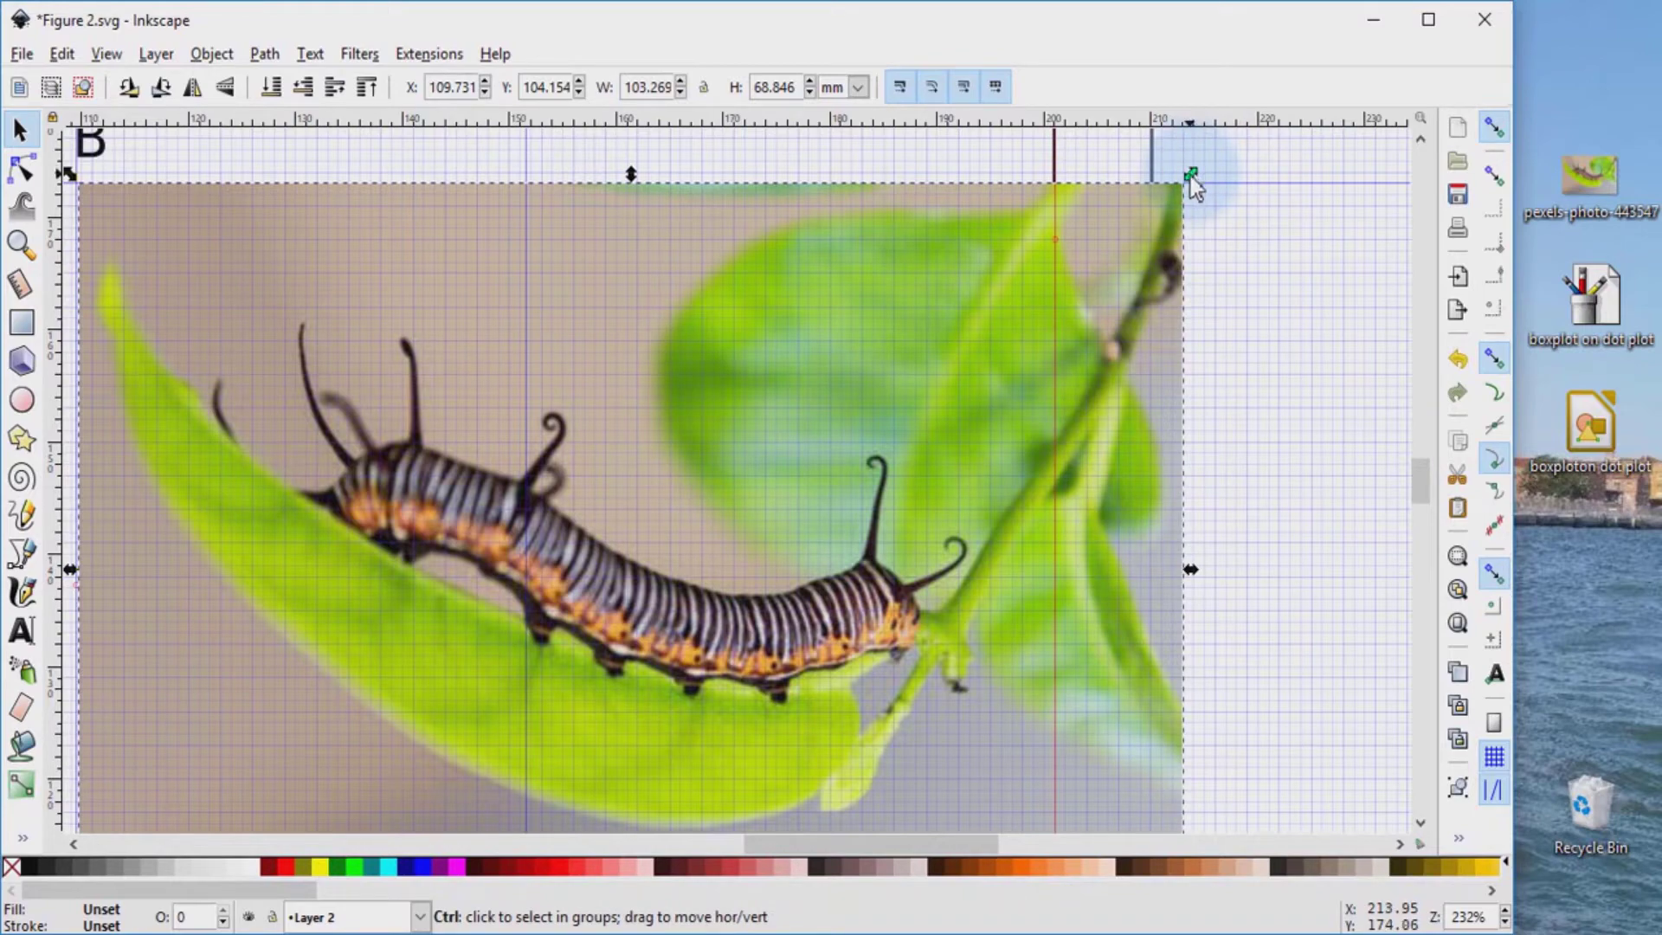
drag(1191, 176, 445, 641)
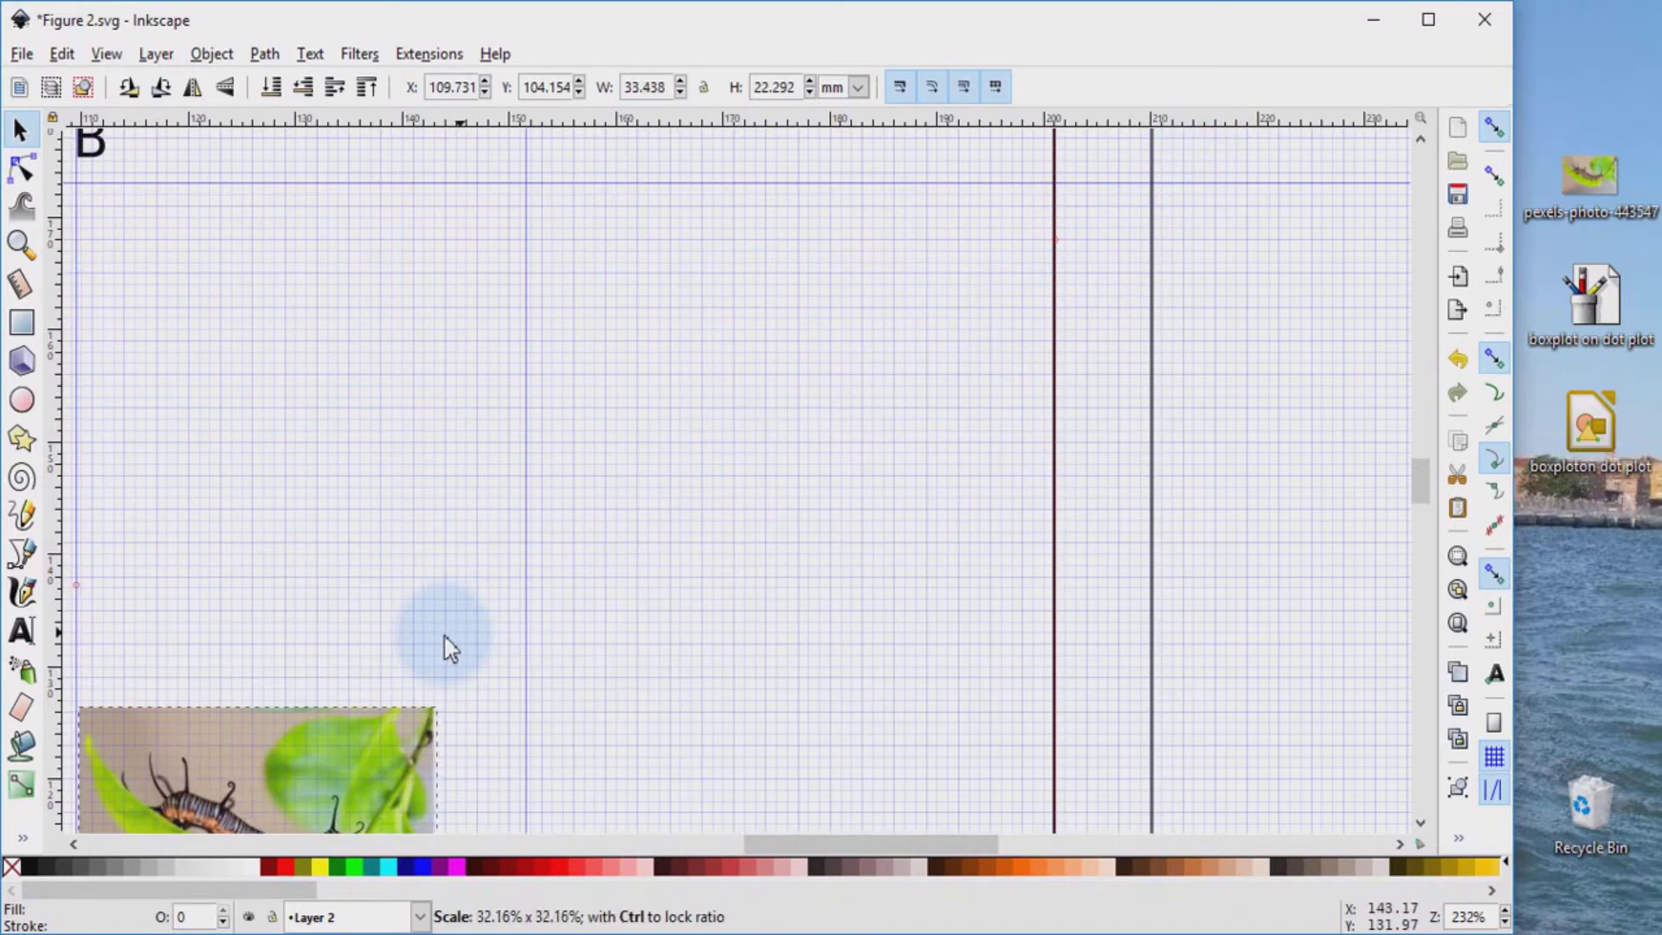
drag(293, 762, 306, 270)
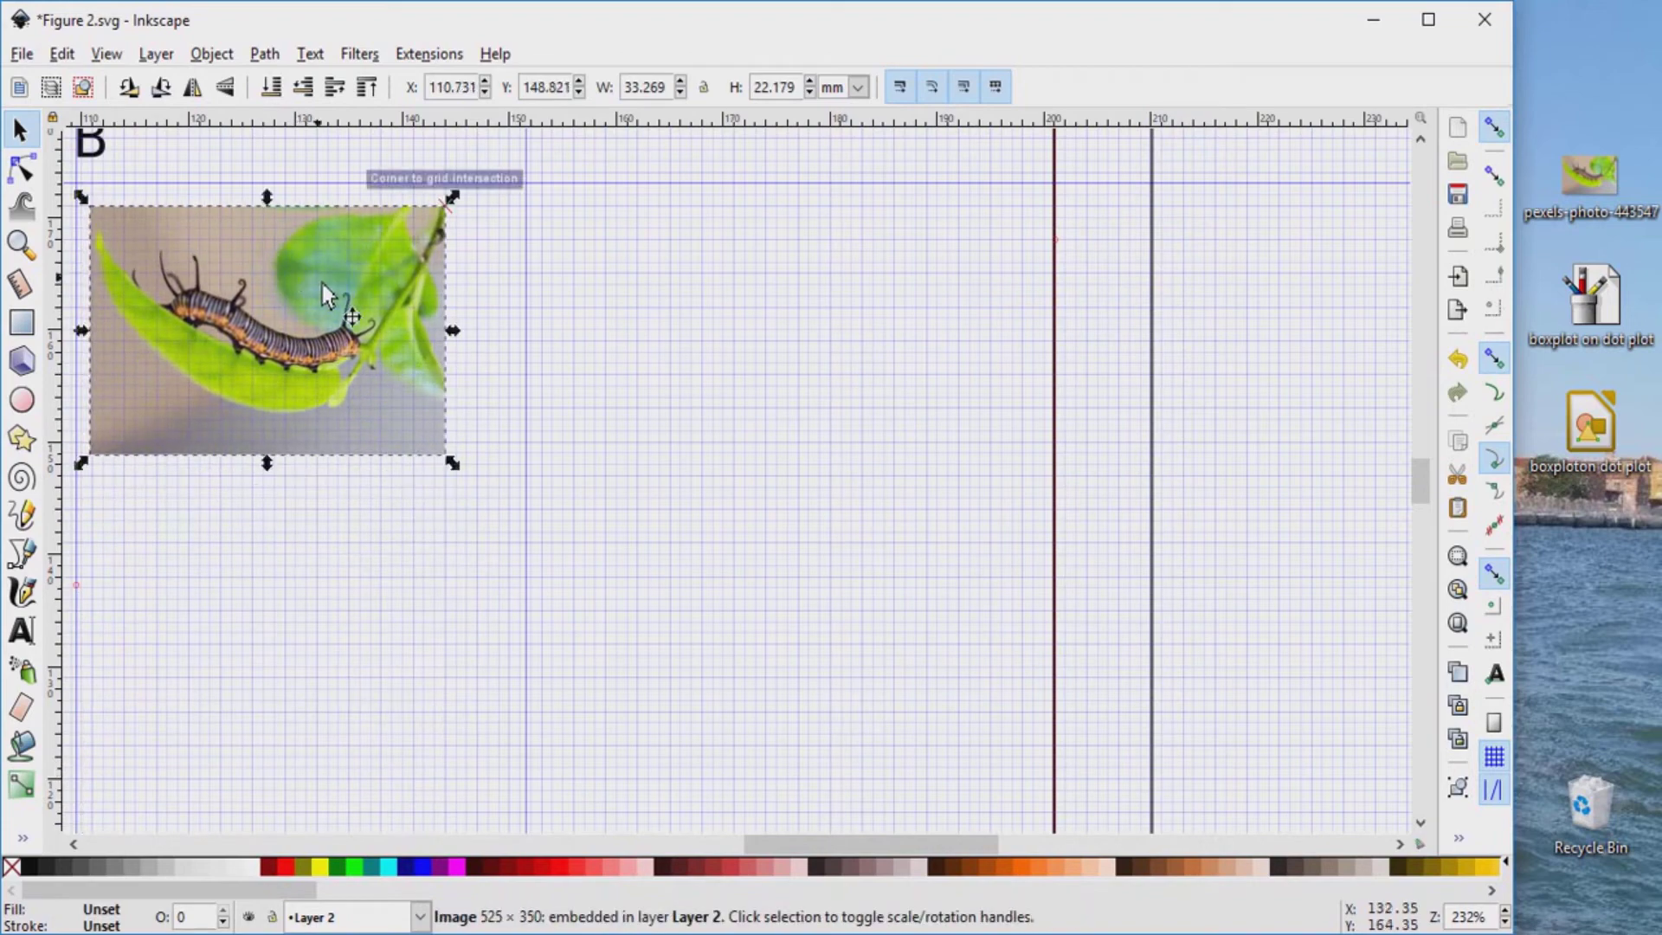
drag(833, 843, 705, 857)
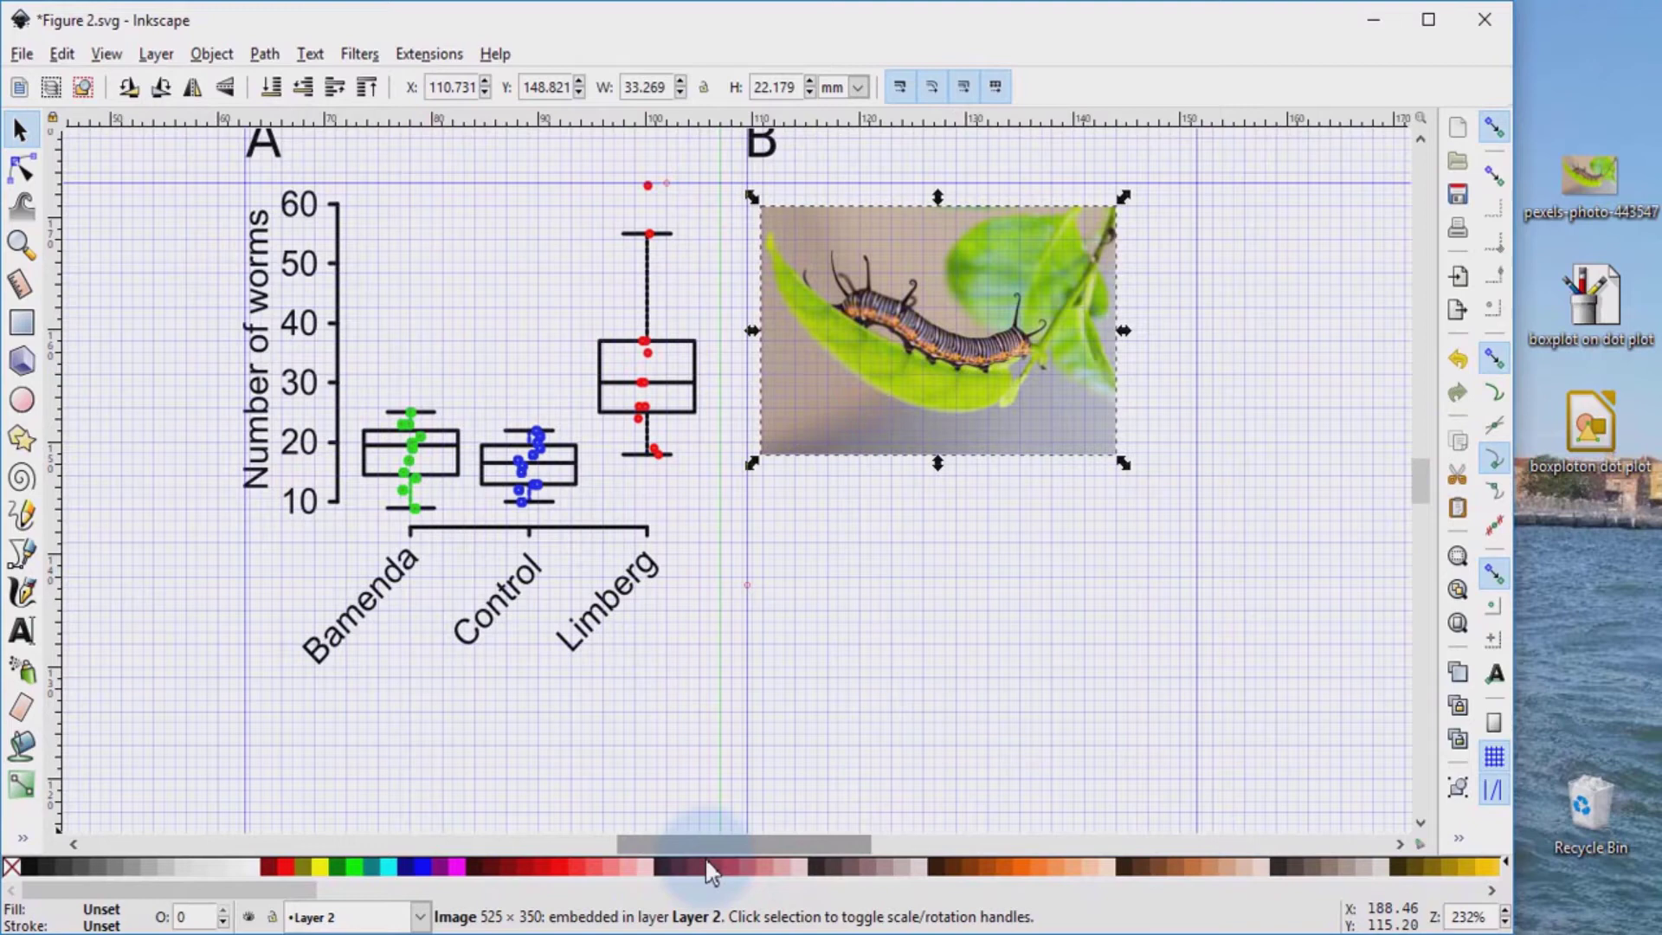
- Snap the photo's corner to the guide intersection and hide the page grid
drag(866, 357, 851, 335)
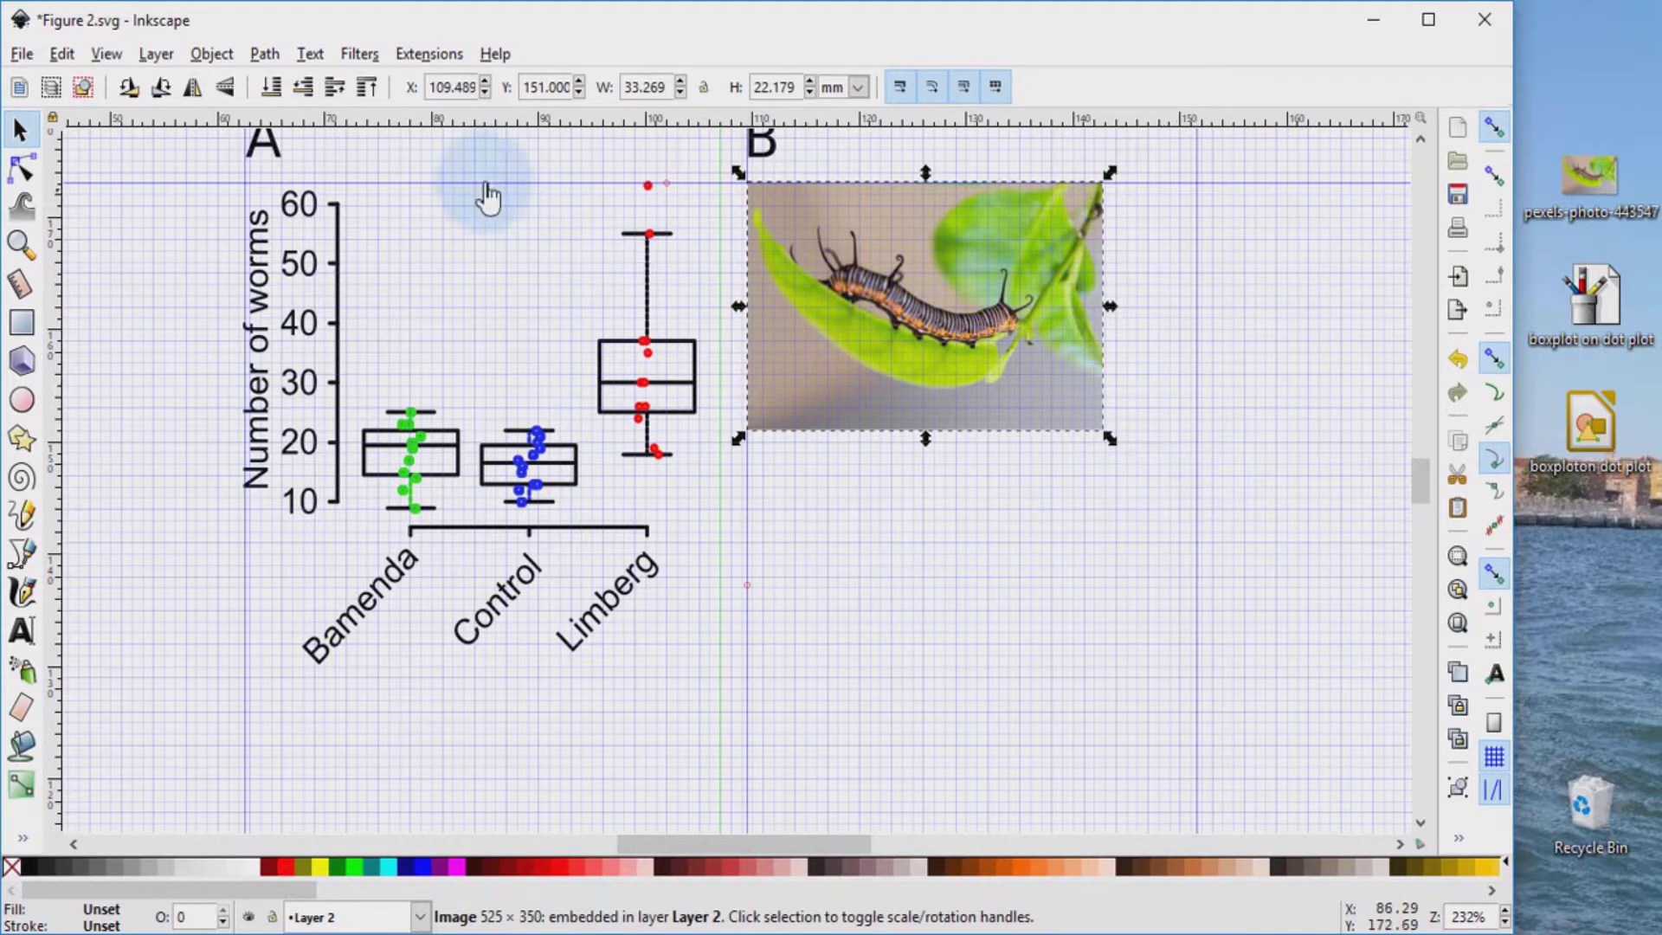
click(106, 54)
click(137, 167)
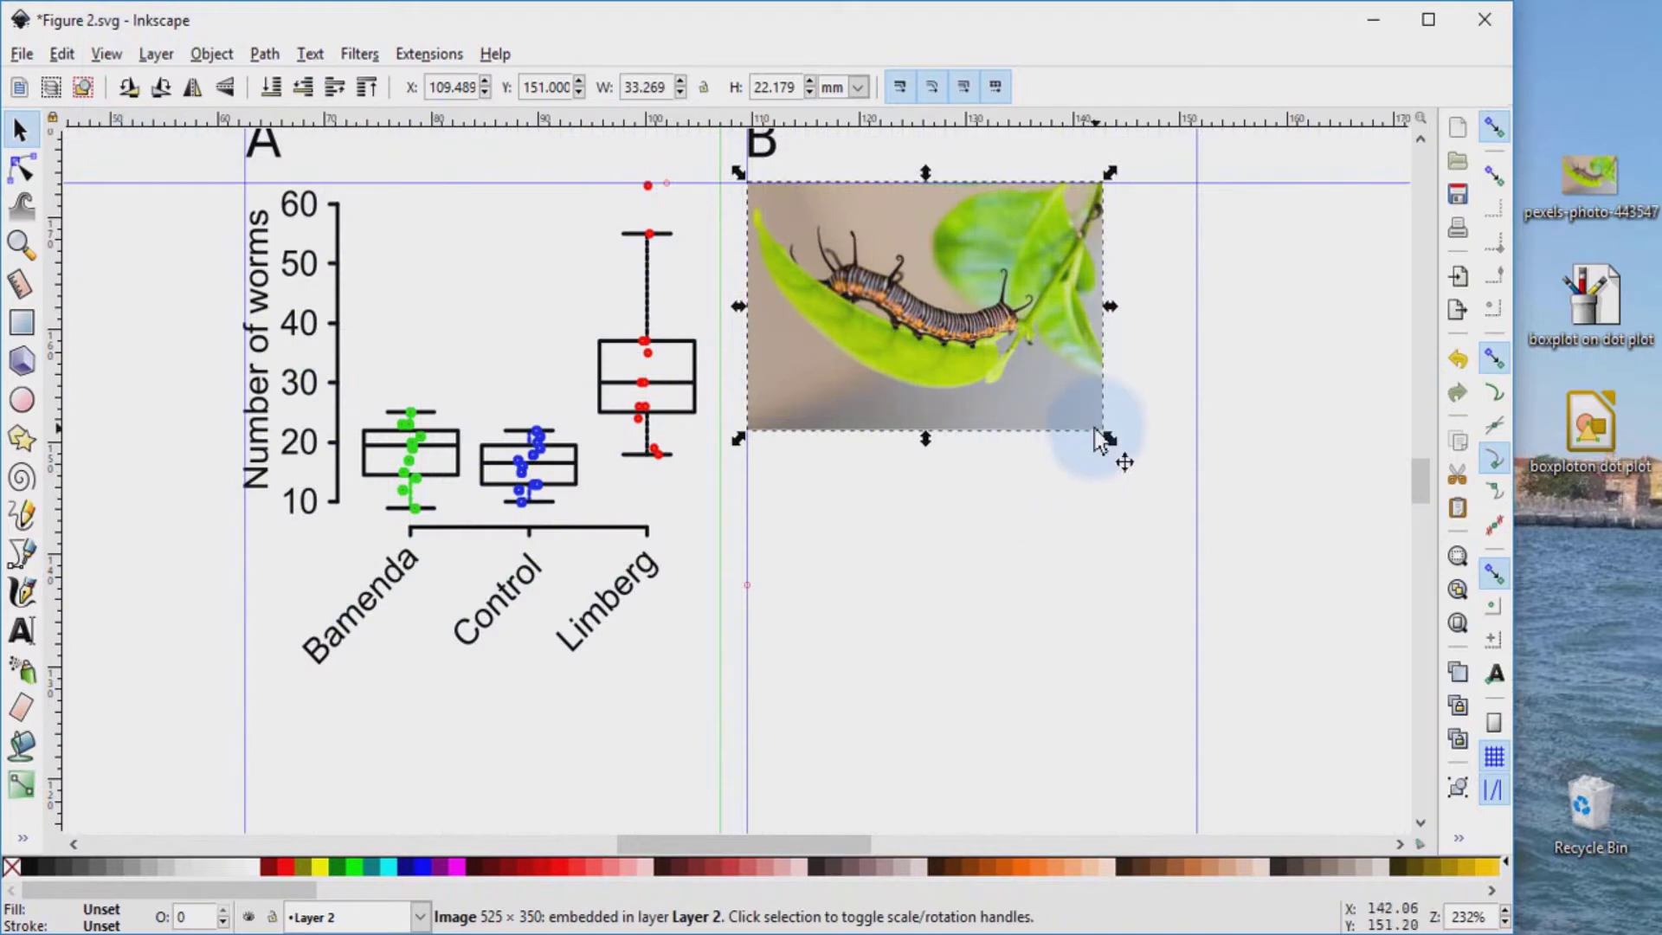
- Enlarge the photo proportionally to 42.011 × 28.007 mm and nudge it down slightly
key(ctrl)
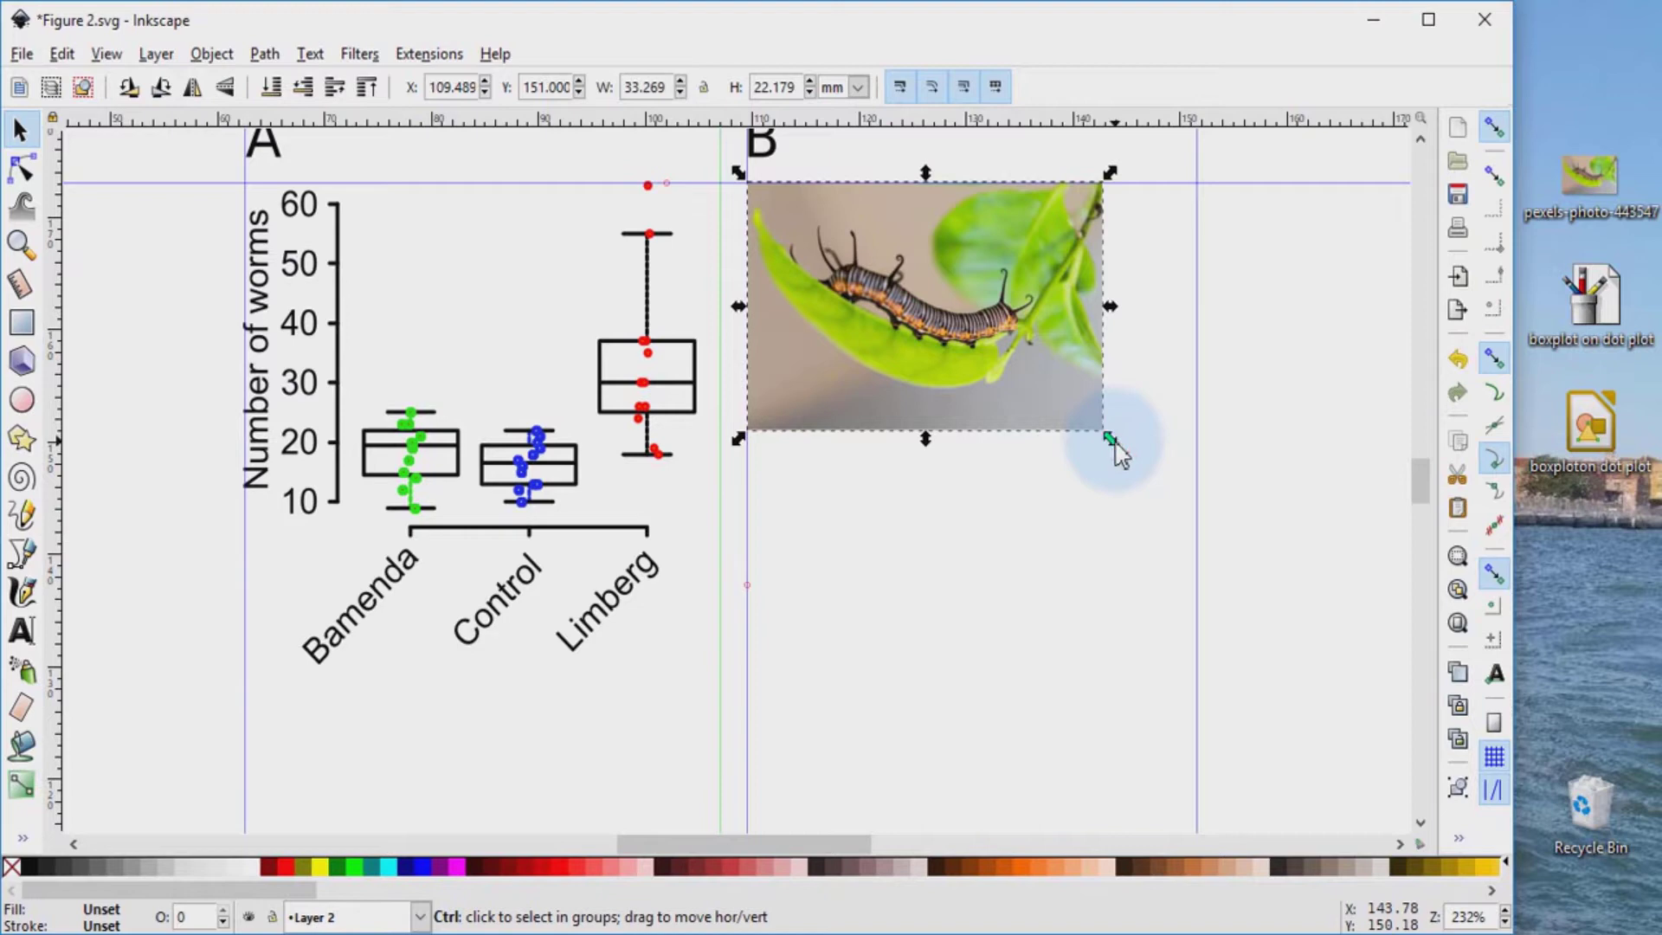
drag(1117, 447, 1207, 557)
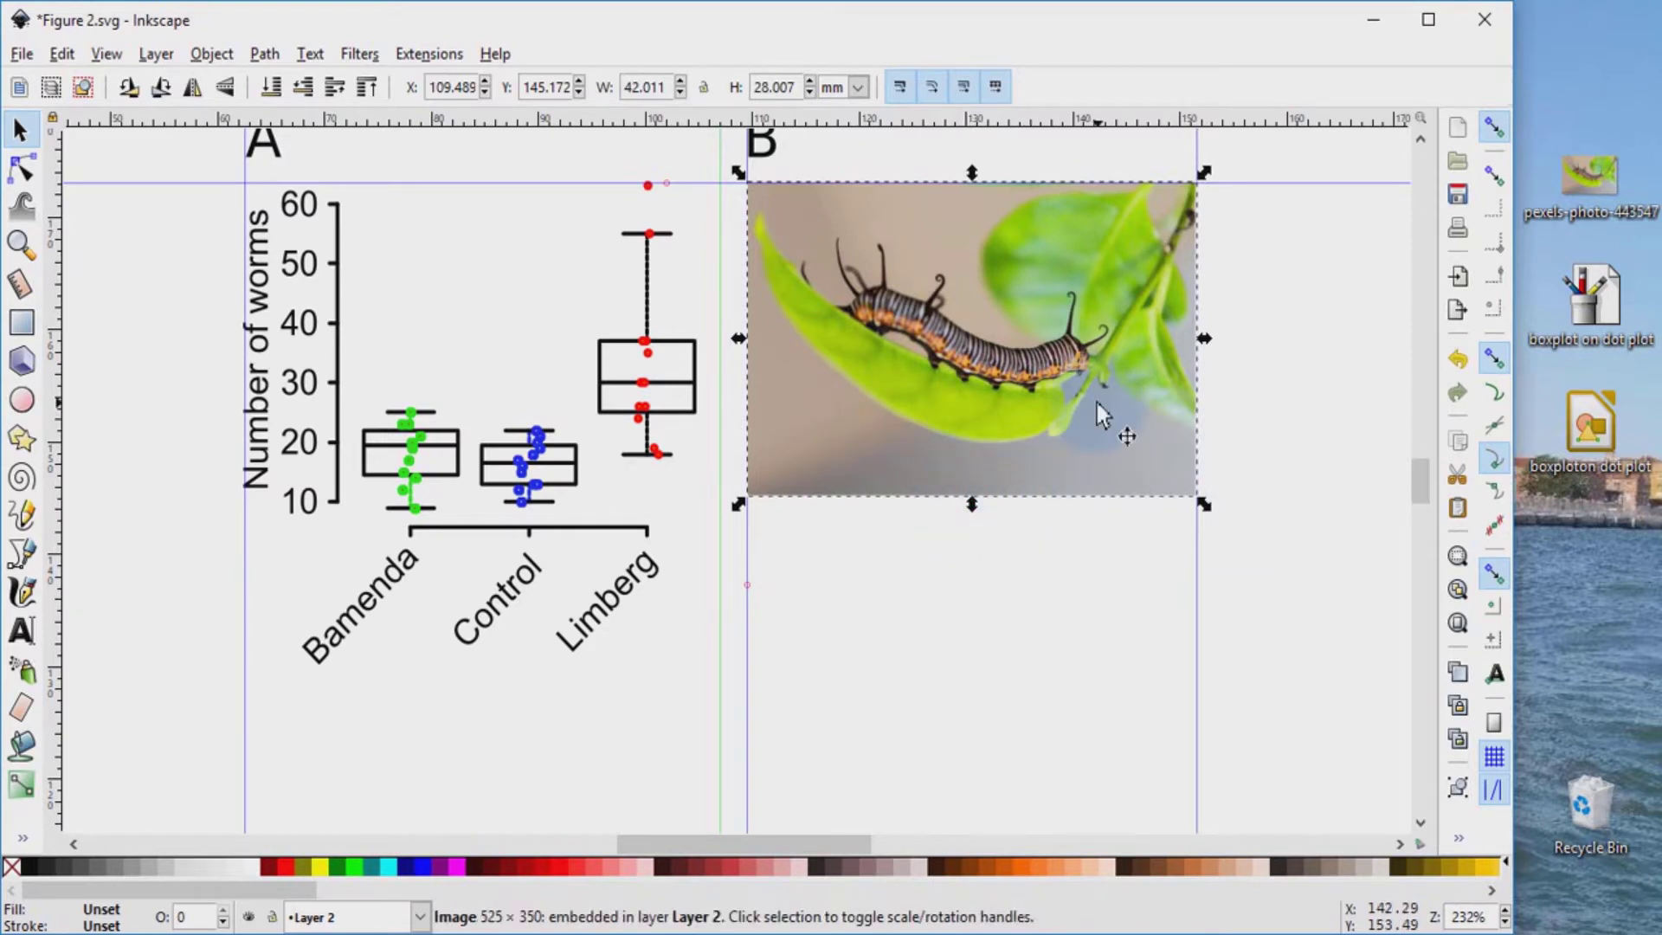
key(Down)
key(Down)
key(Down)
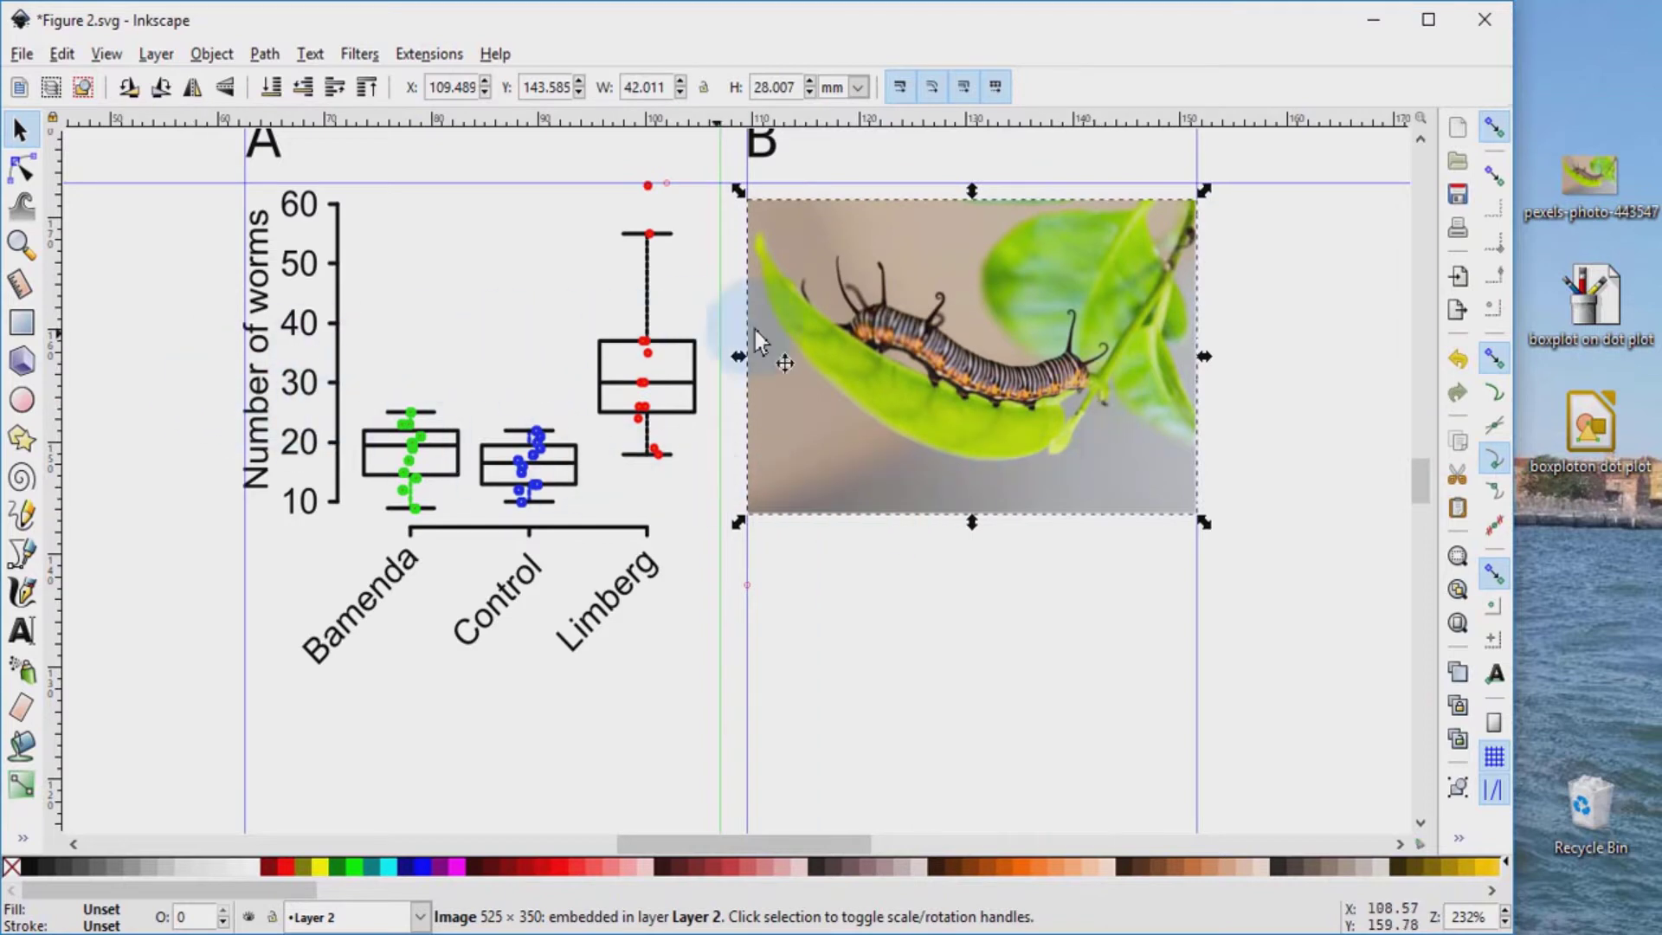
click(577, 410)
scroll(897, 397, up, 1)
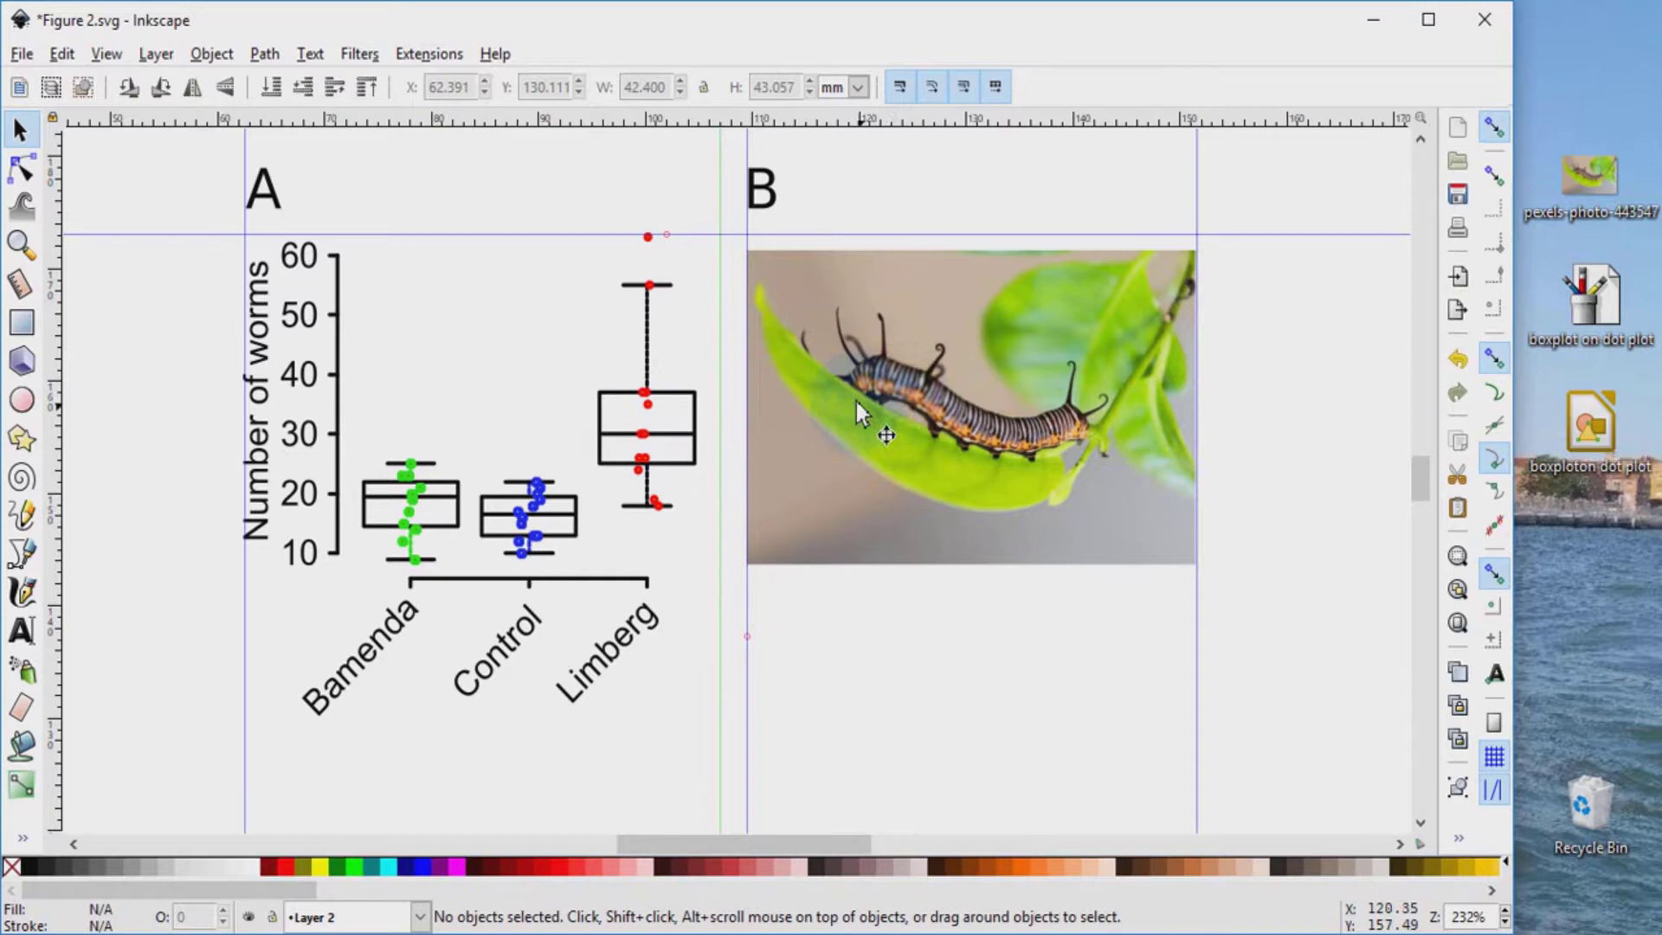
- Turn the page grid back on and switch to the Bezier pen tool
click(97, 54)
click(132, 163)
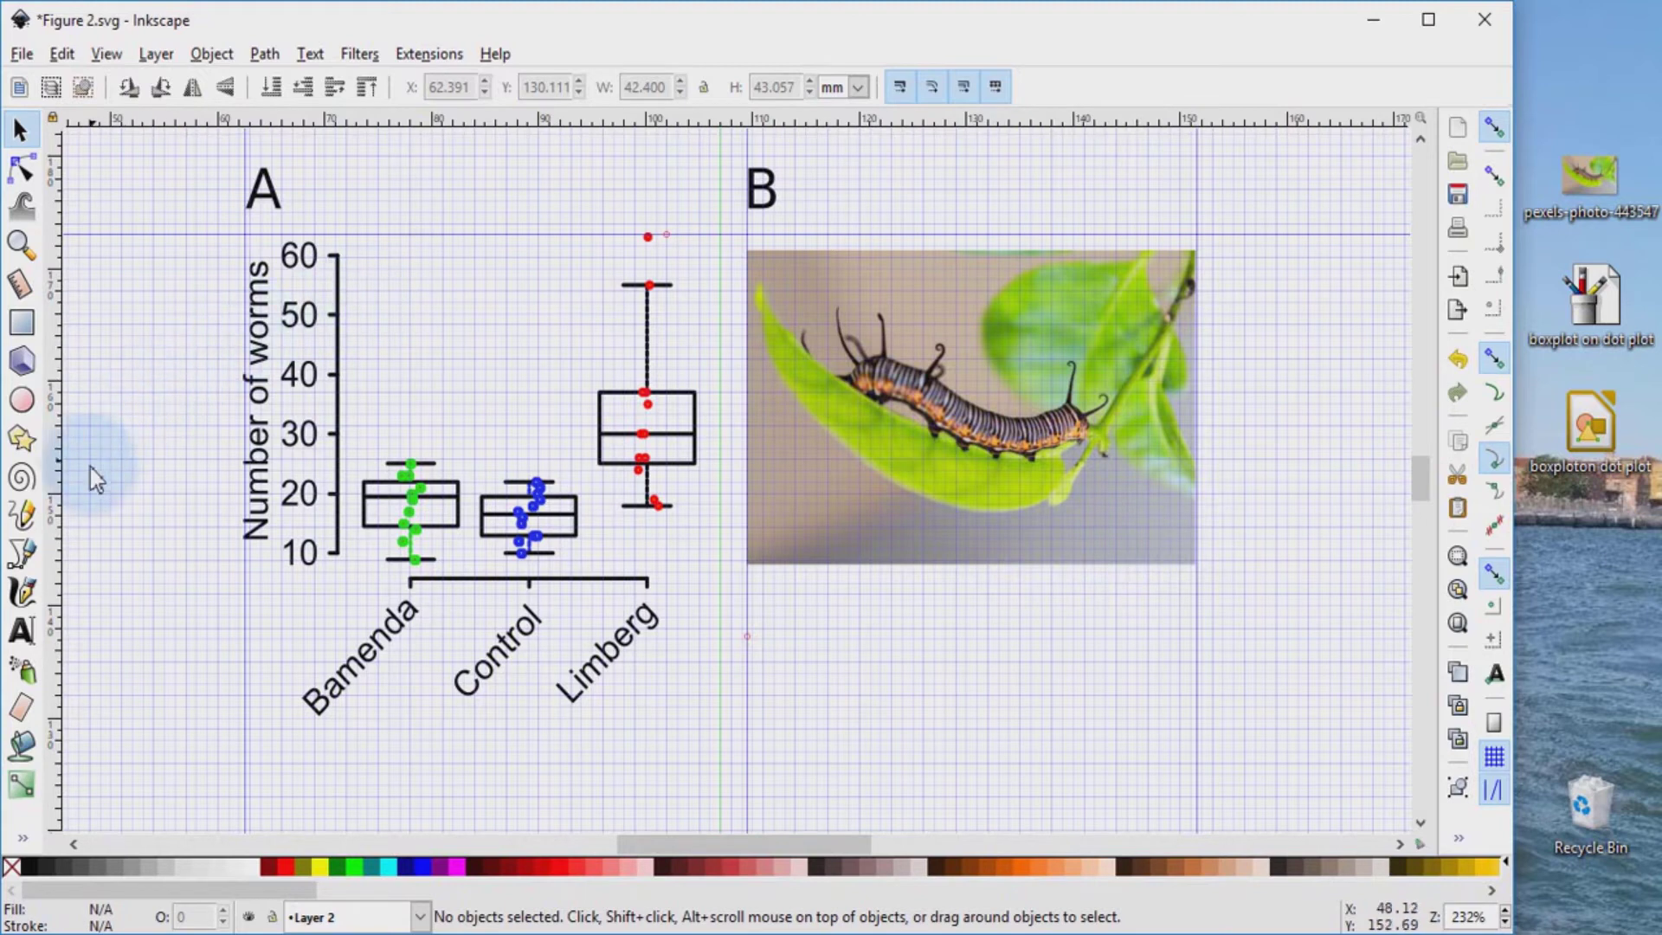
click(23, 558)
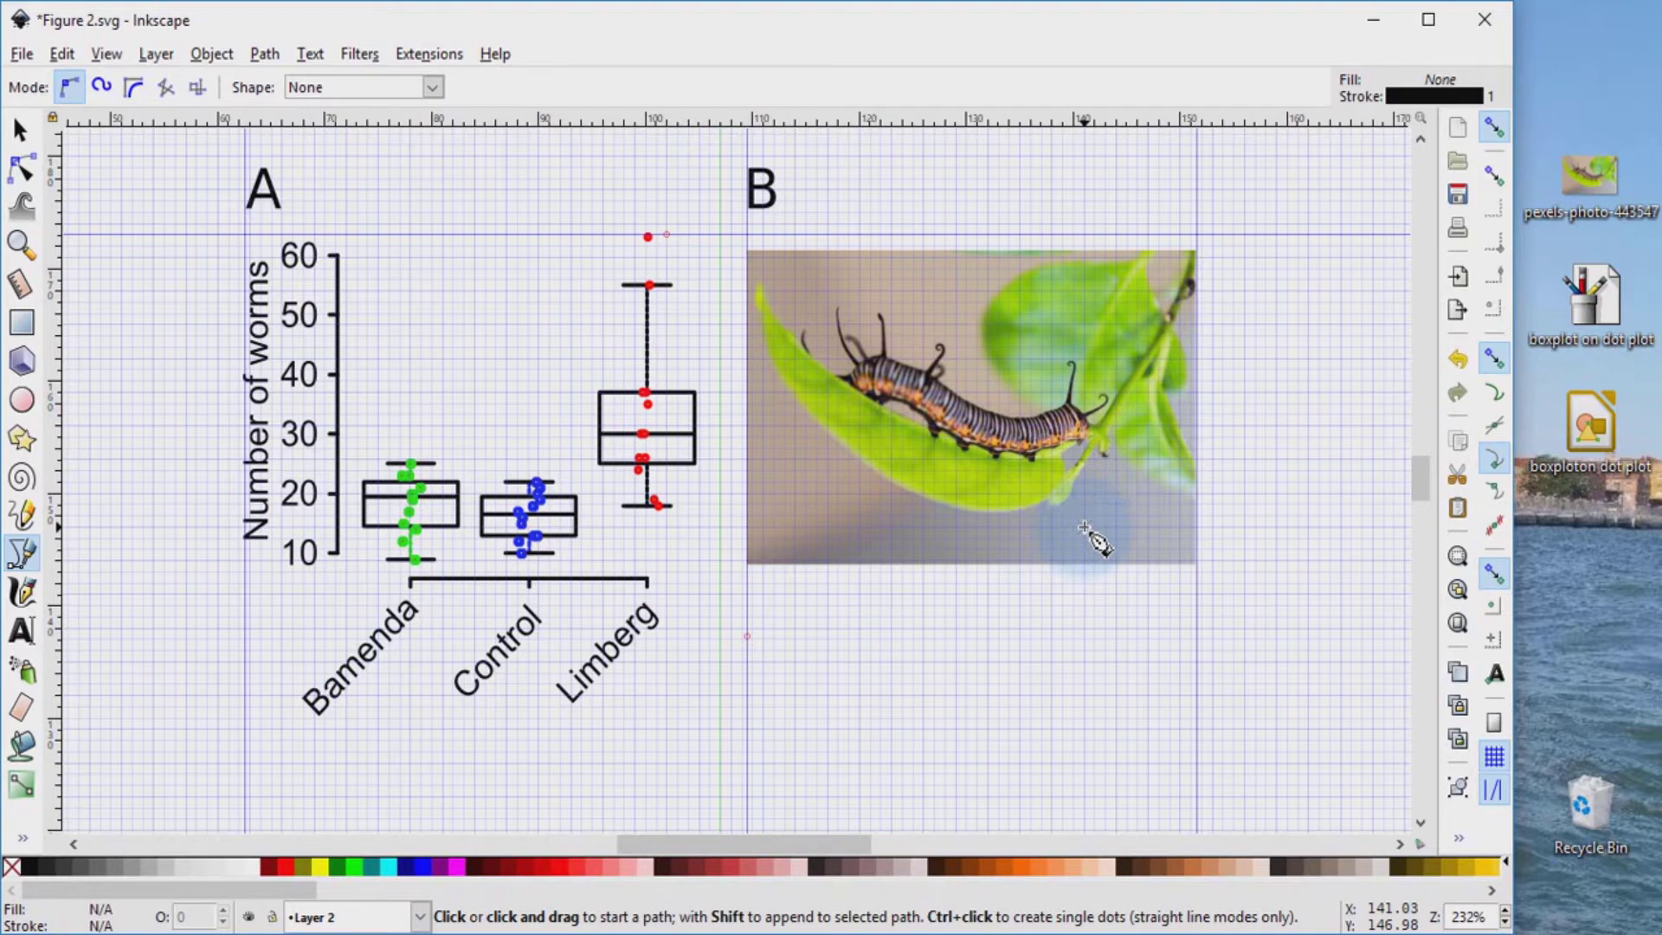
- Draw a 3 mm scale bar line in the photo's lower right and nudge it down two steps
click(1084, 527)
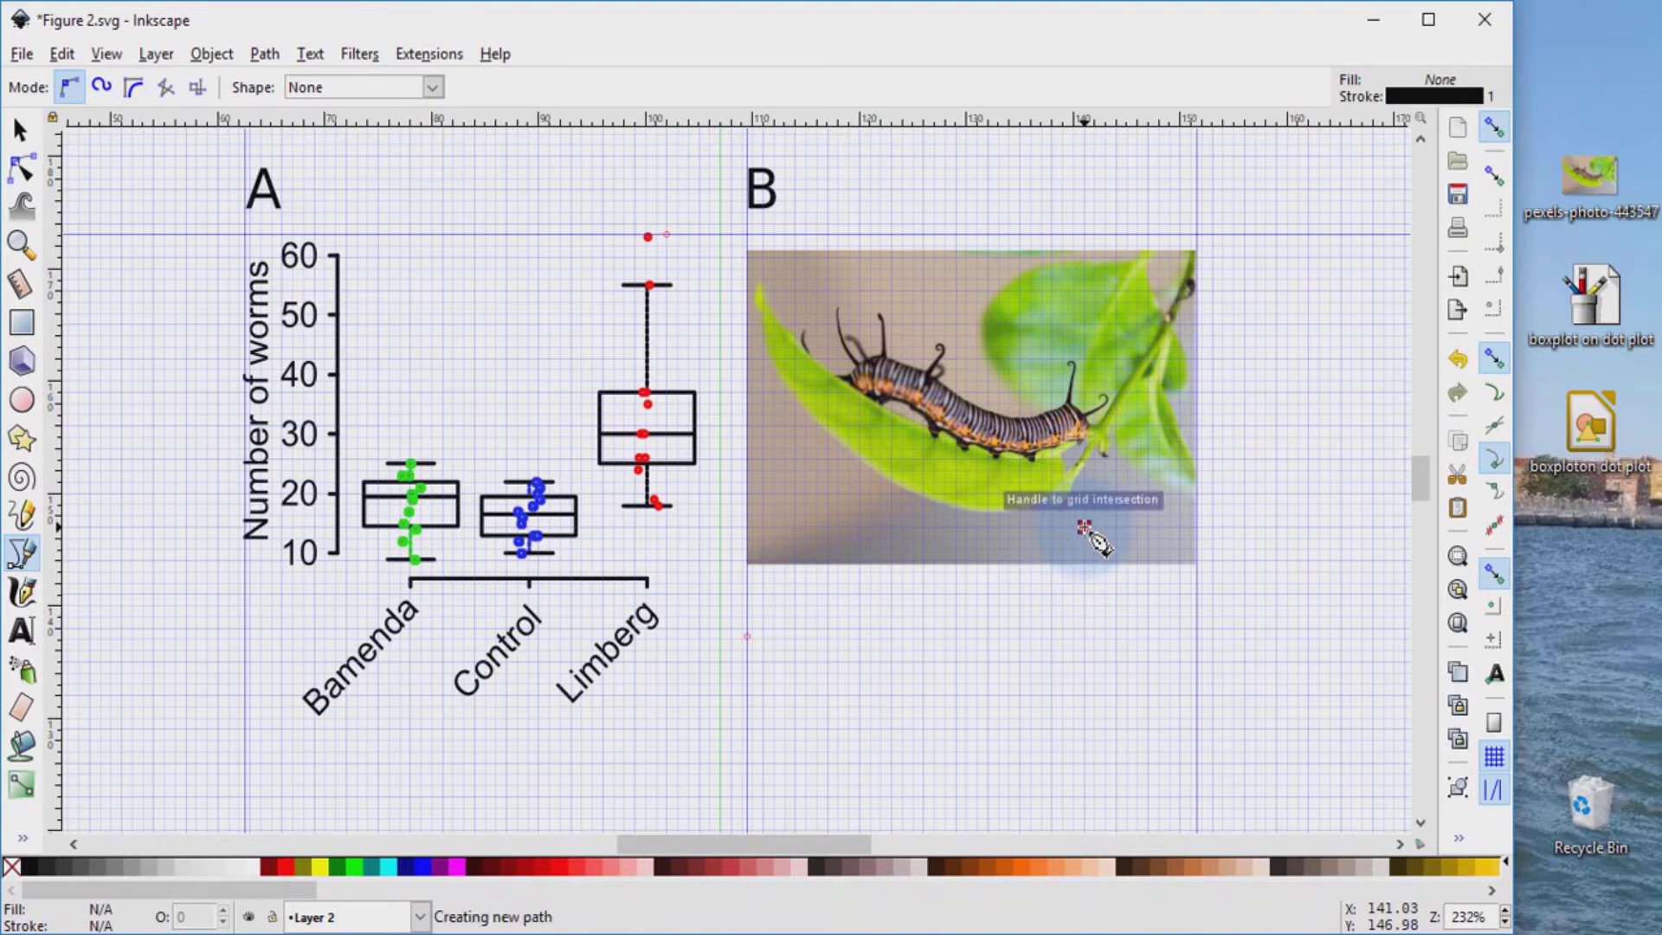
key(Escape)
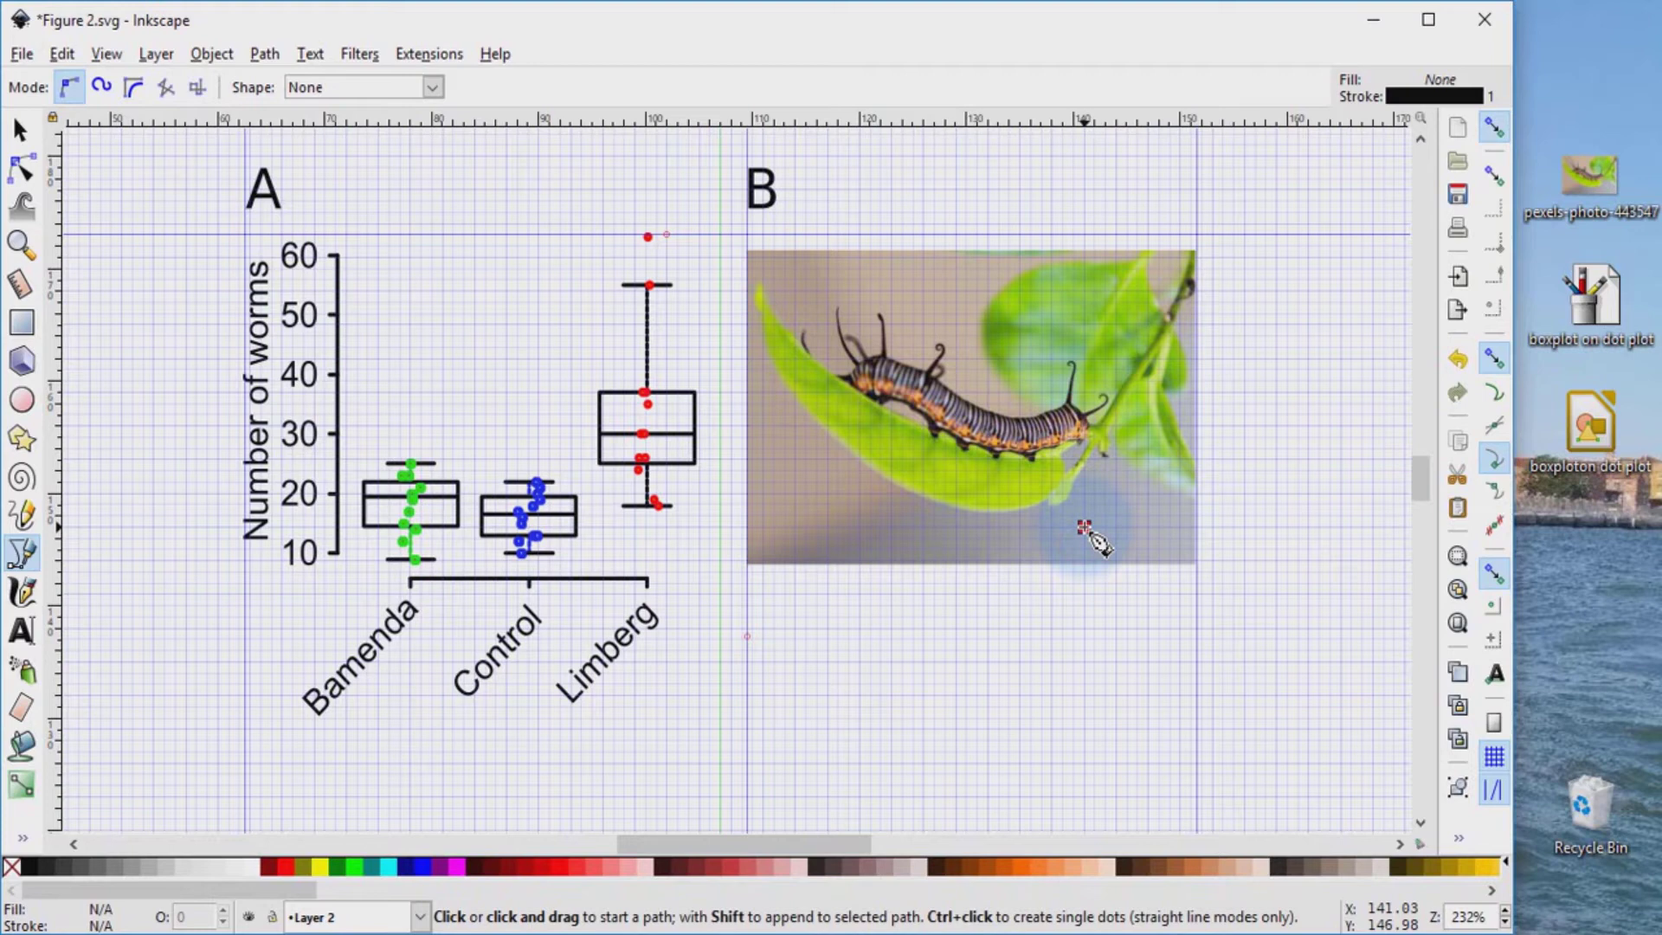
click(1084, 527)
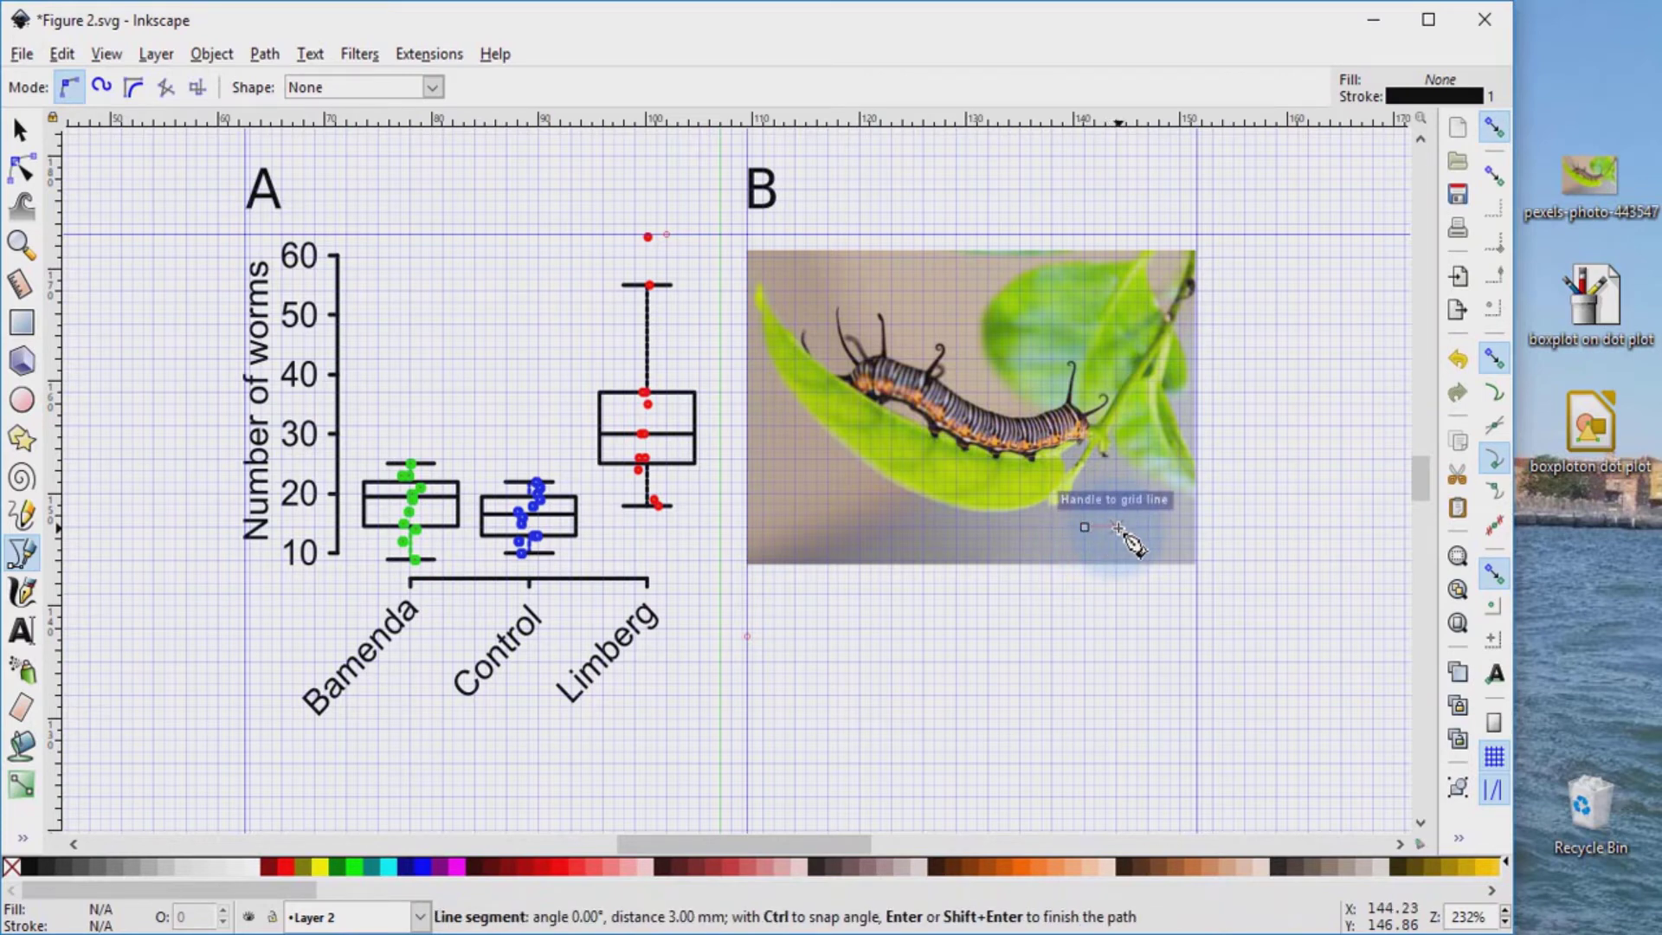
click(1116, 527)
click(1117, 527)
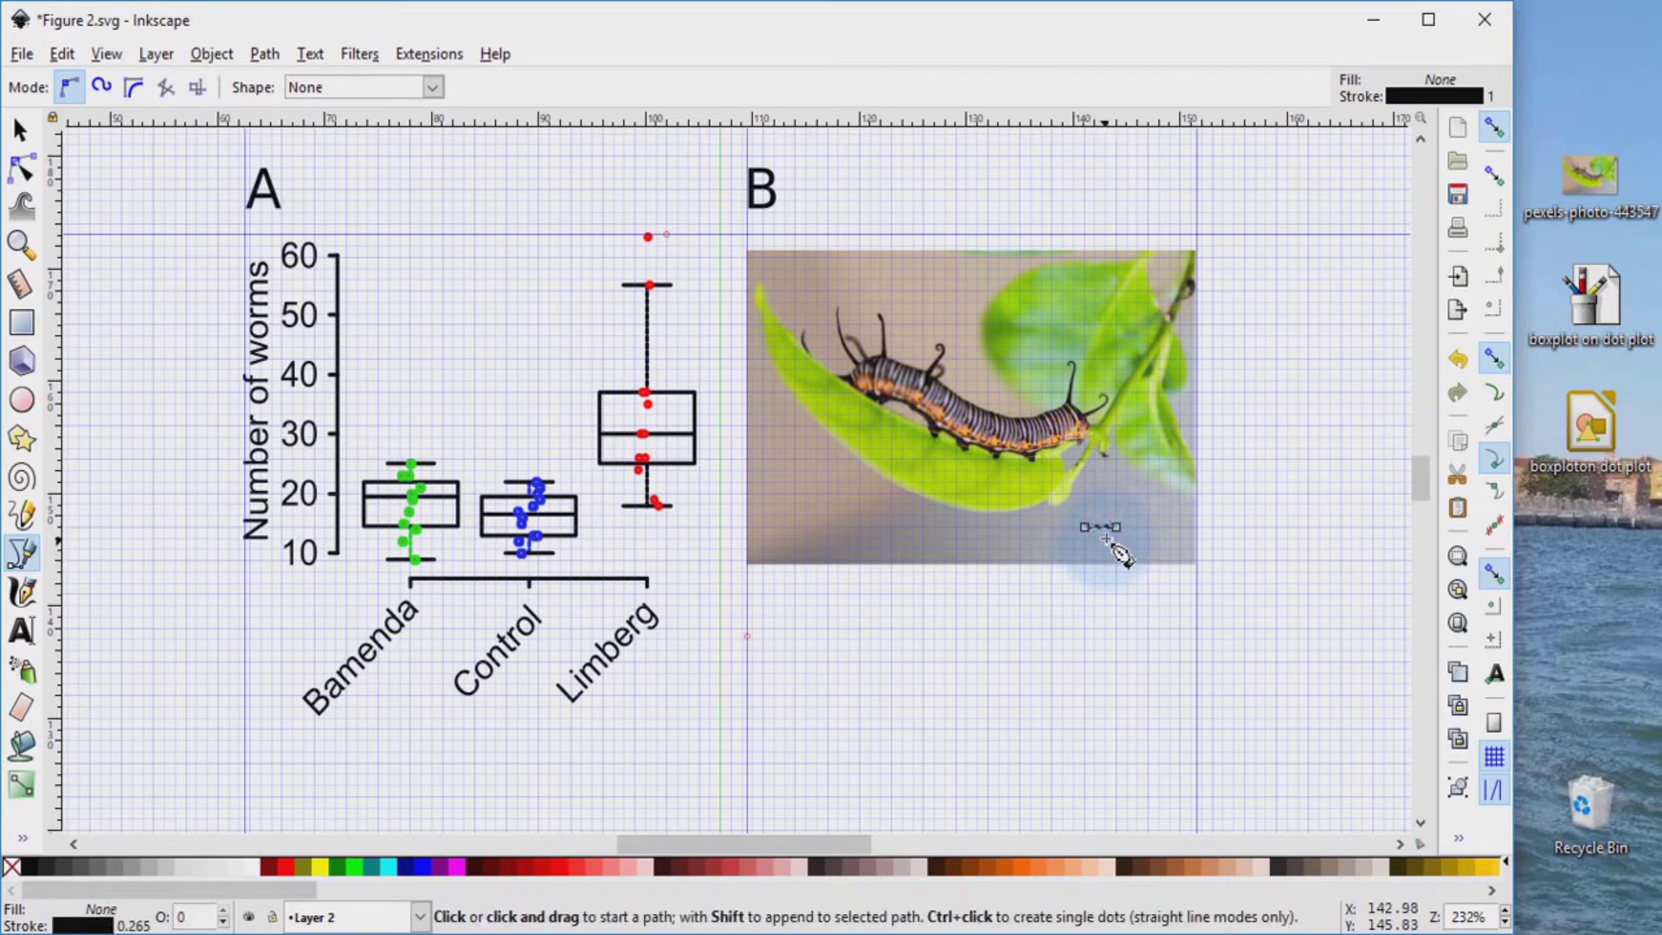
click(19, 130)
click(1095, 600)
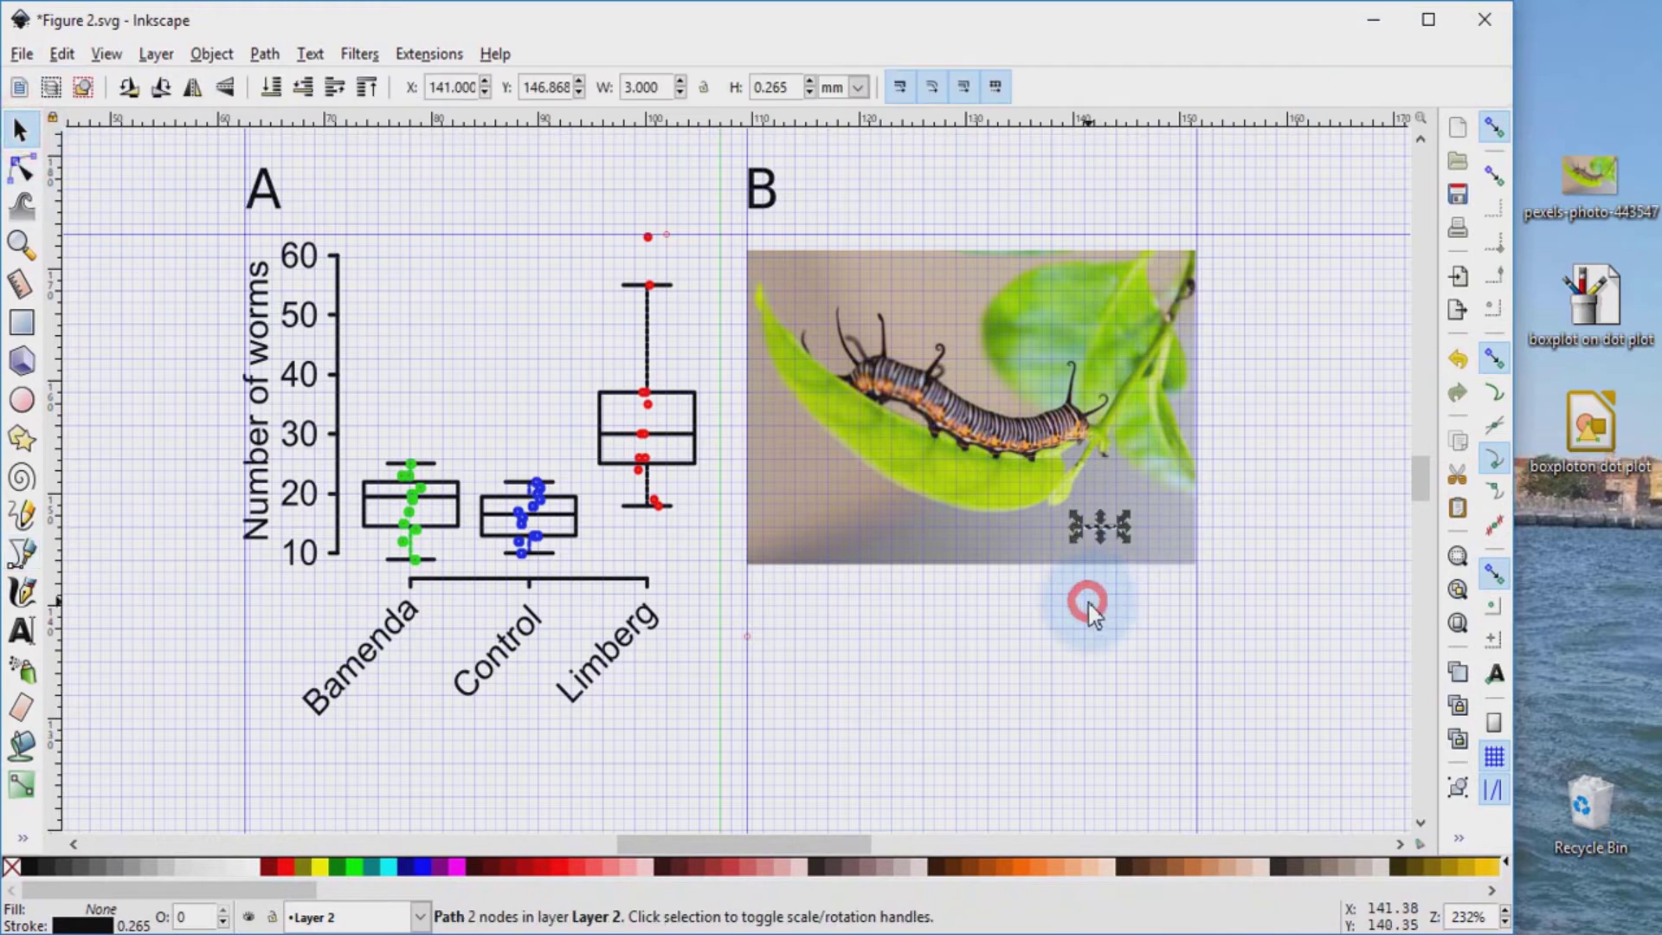
click(1099, 526)
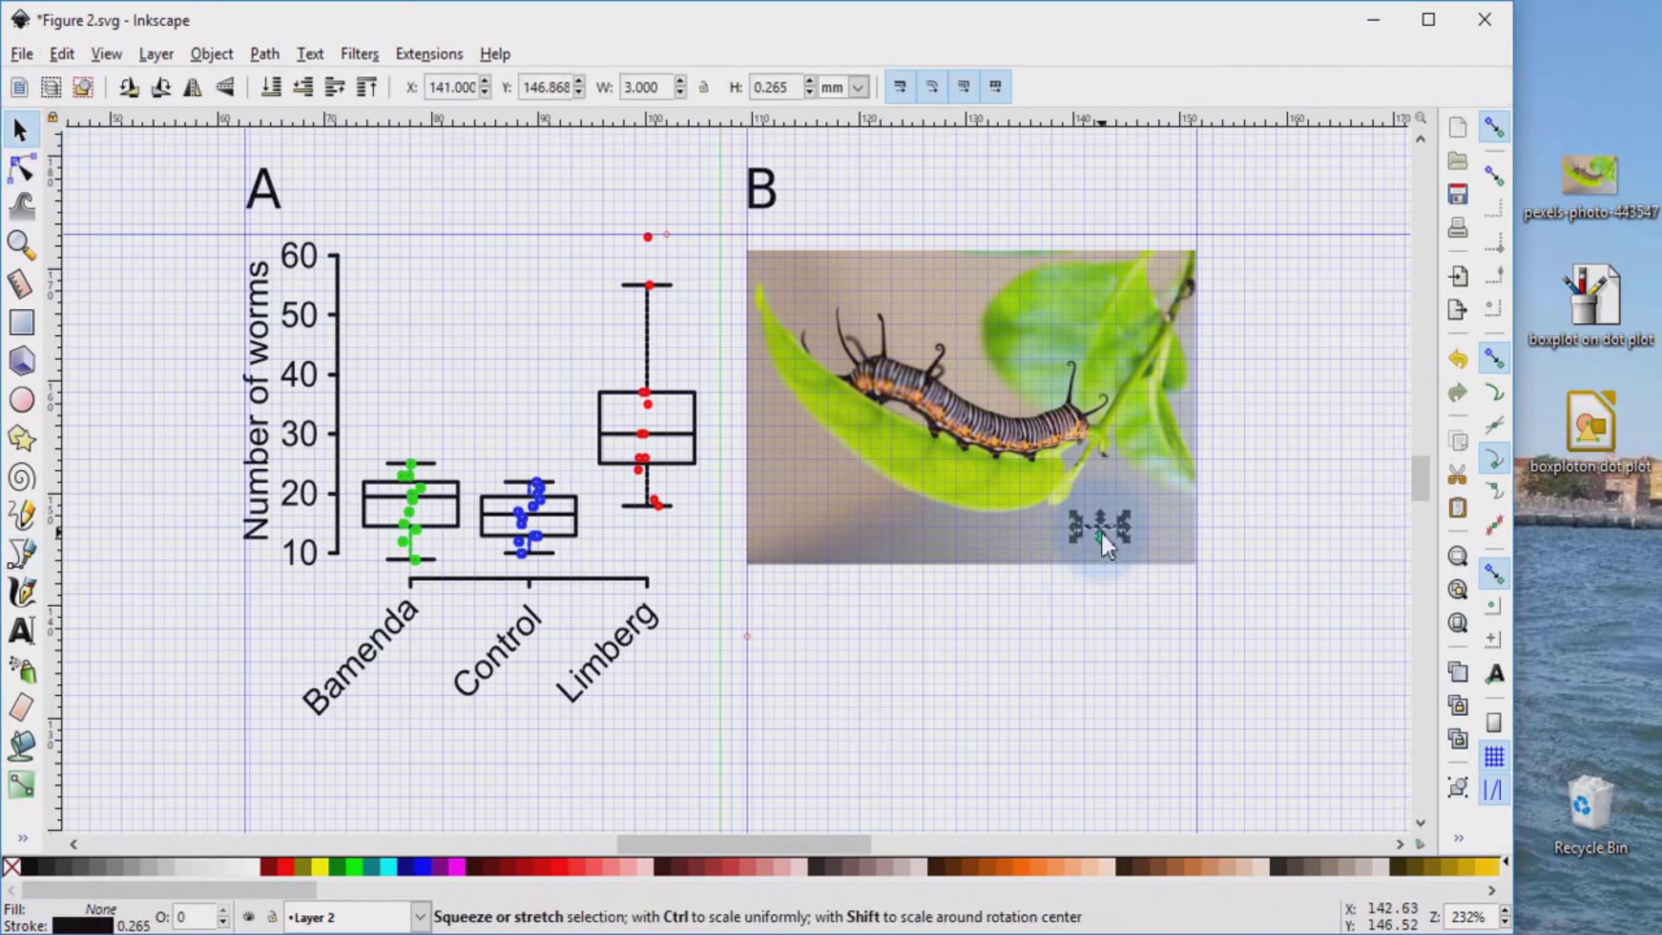
key(Down)
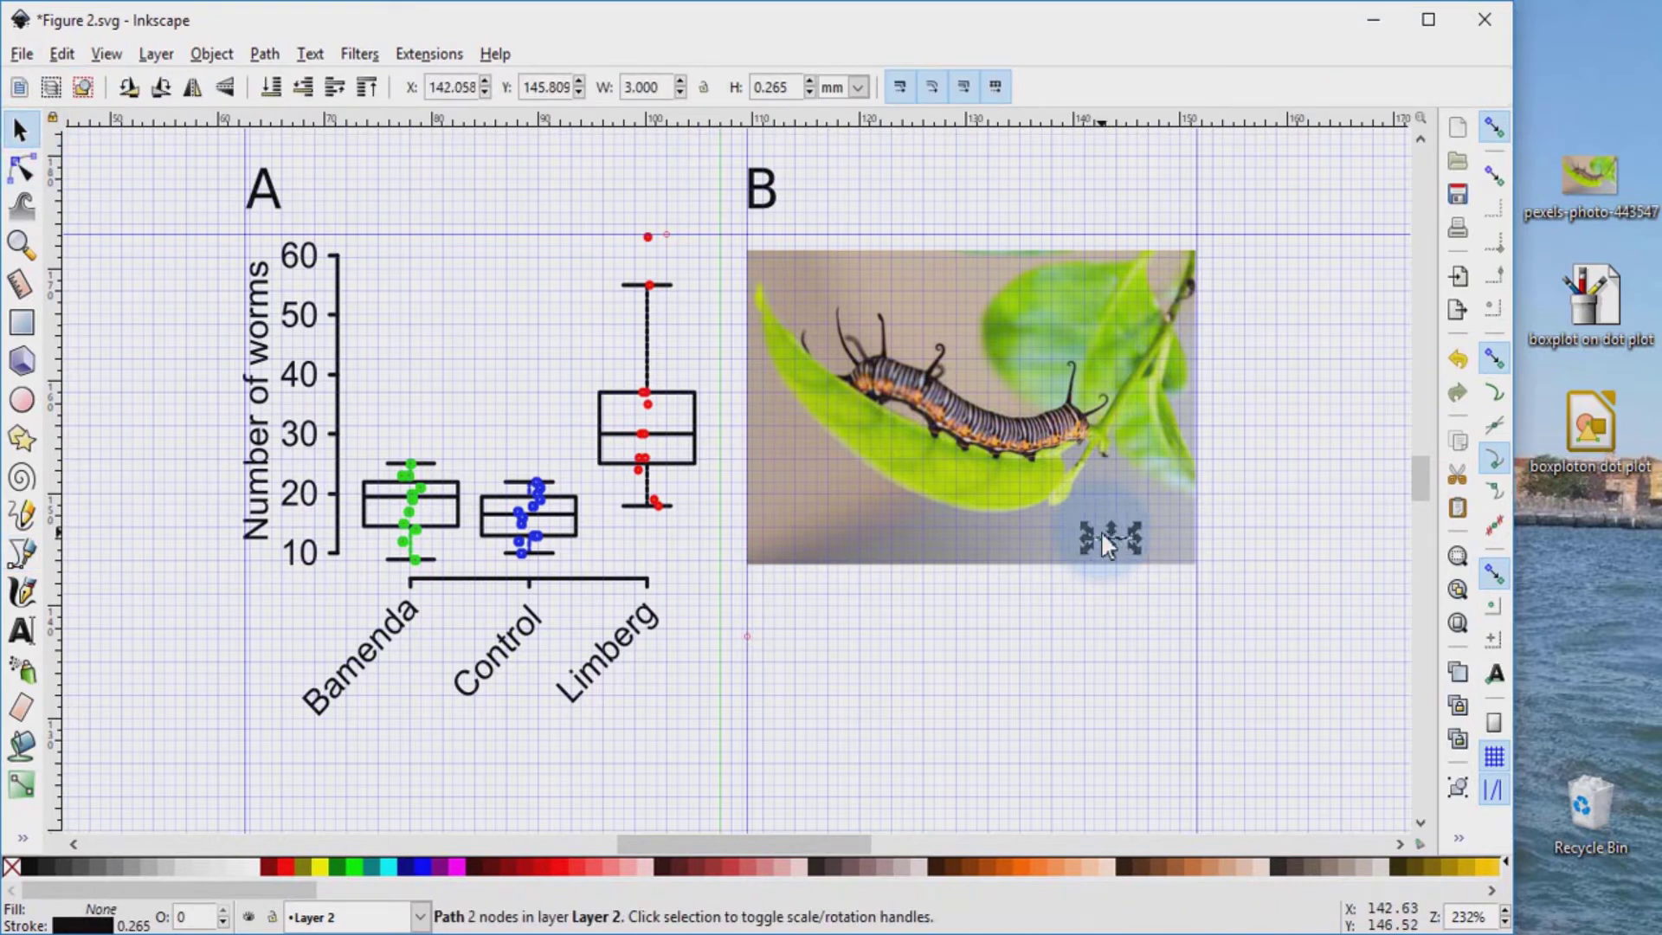
key(Down)
click(511, 345)
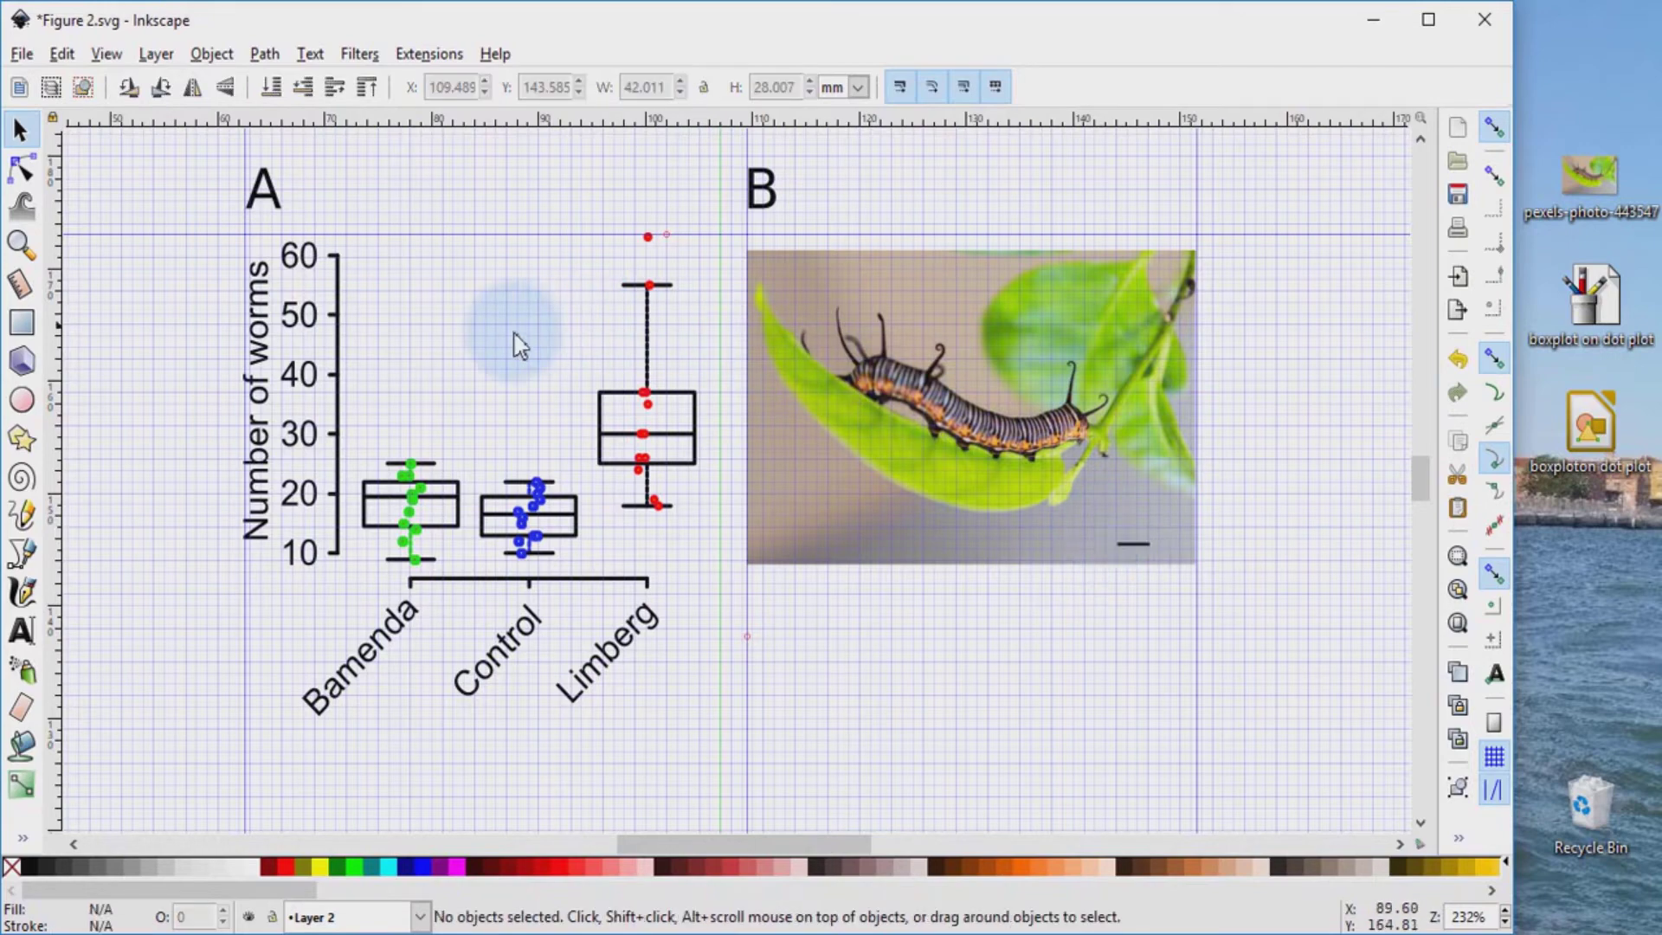
- Ungroup the boxplot and move a copy of the '10' axis label onto the photo above the bar
click(299, 567)
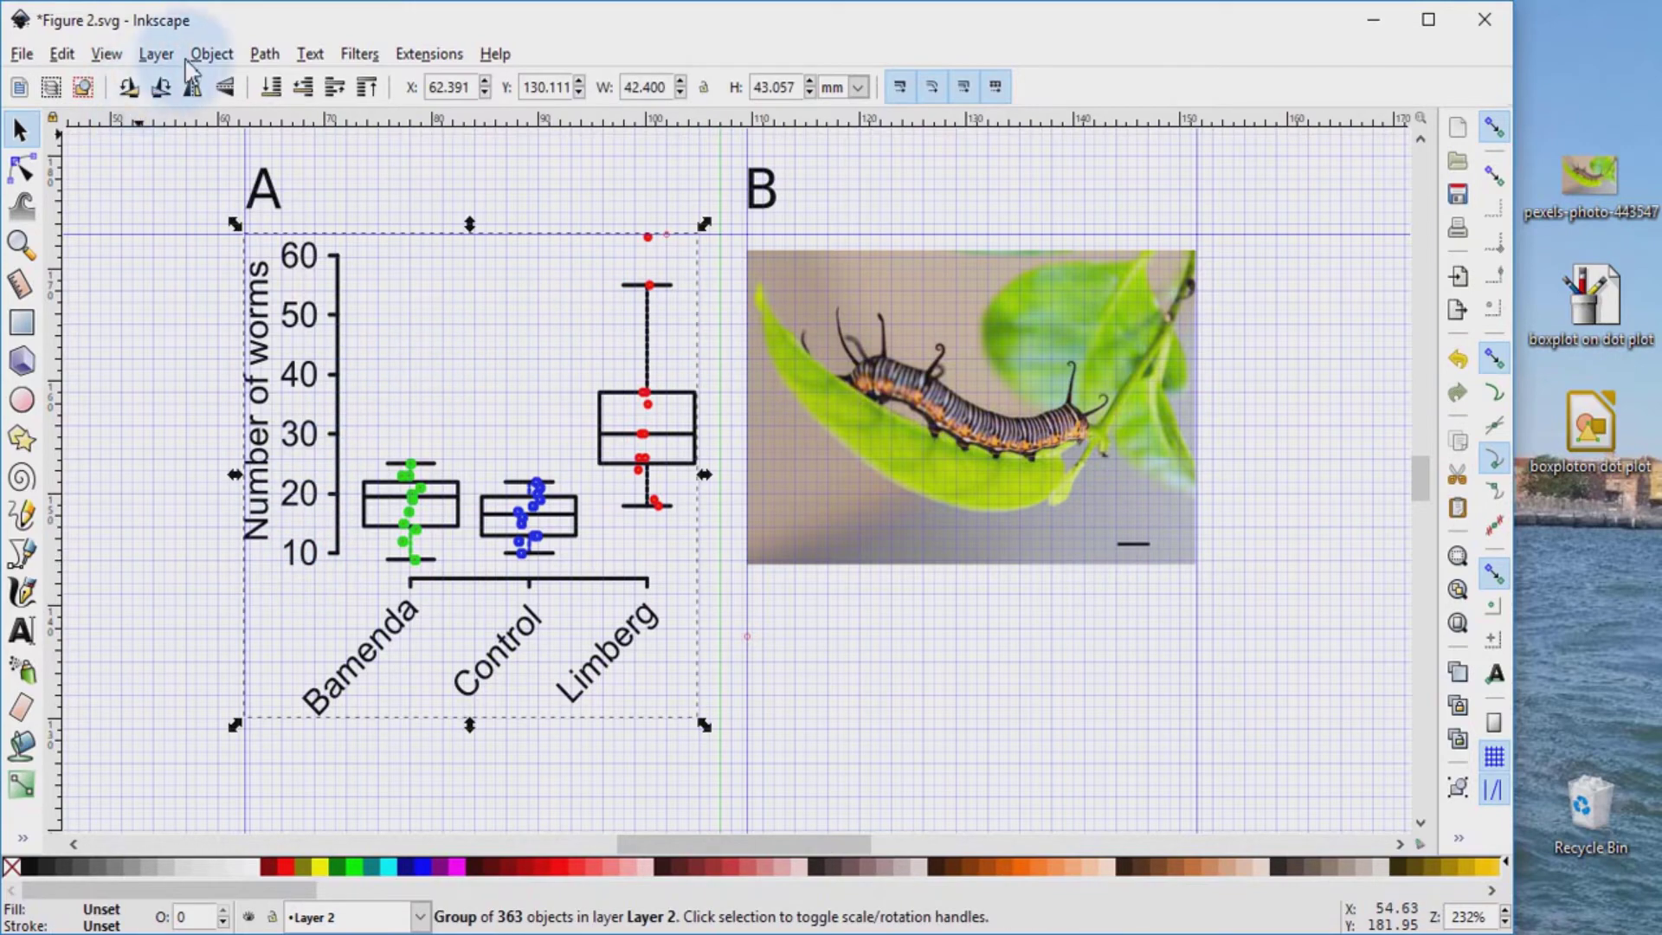
click(212, 53)
click(305, 554)
ctrl+click(305, 554)
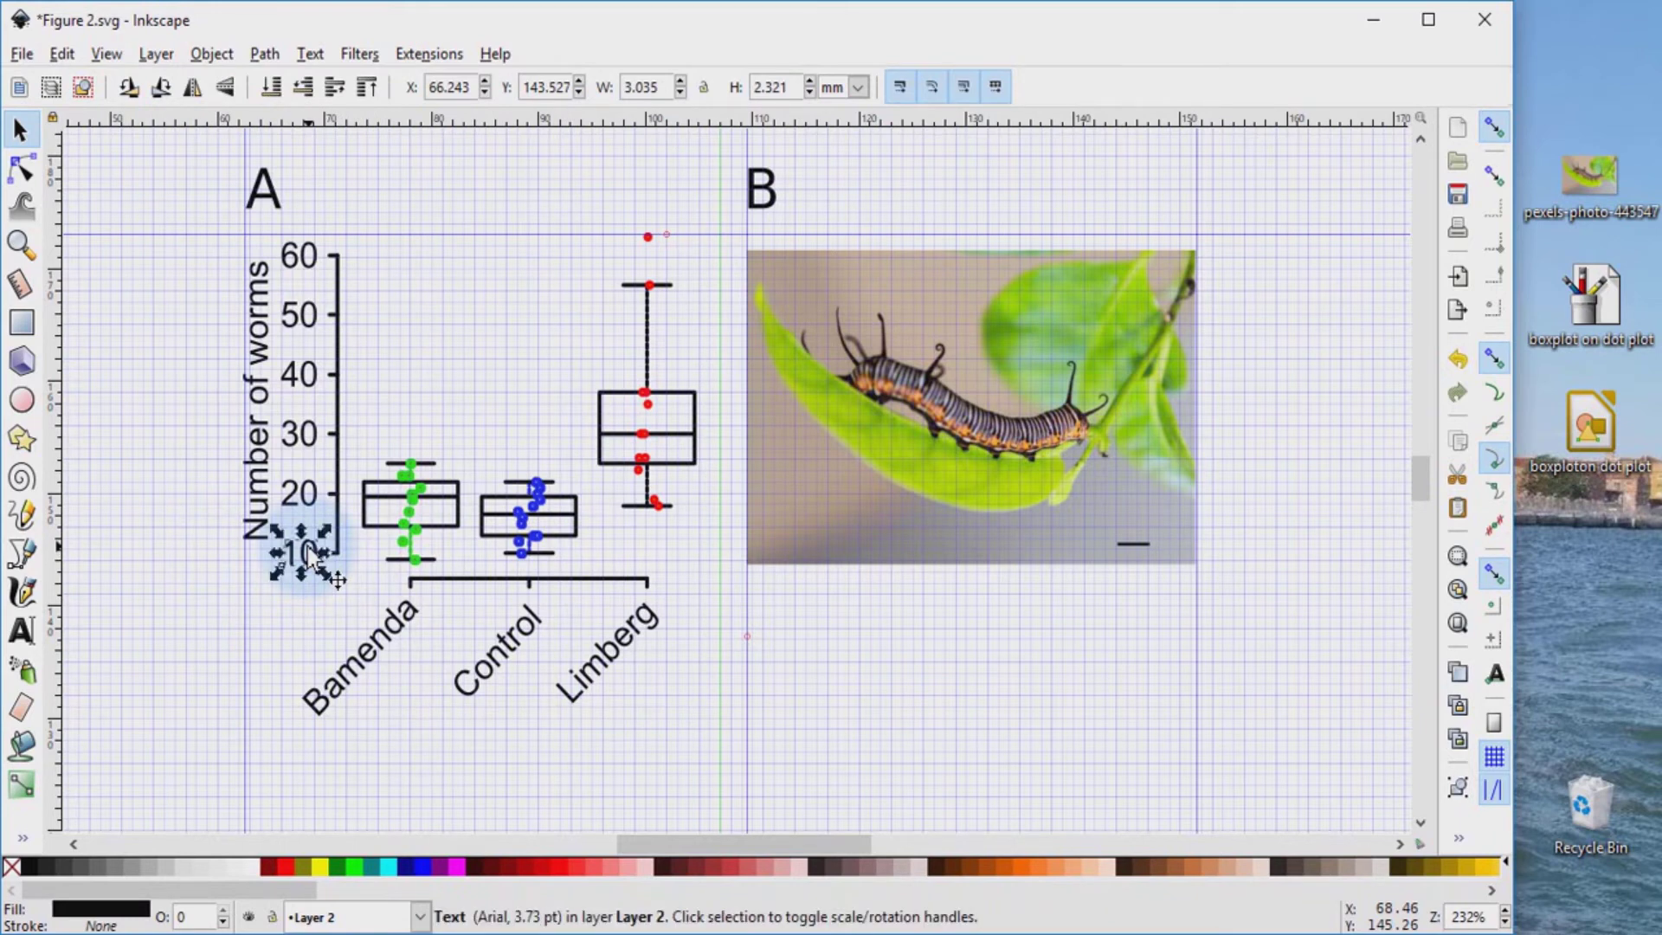
key(Right)
key(Right)
key(Right)
key(Right)
key(Right)
key(Right)
key(Right)
key(Right)
key(Right)
key(Right)
key(Right)
key(Right)
key(Right)
key(Right)
key(Right)
key(Right)
key(Right)
key(Right)
key(Right)
key(Right)
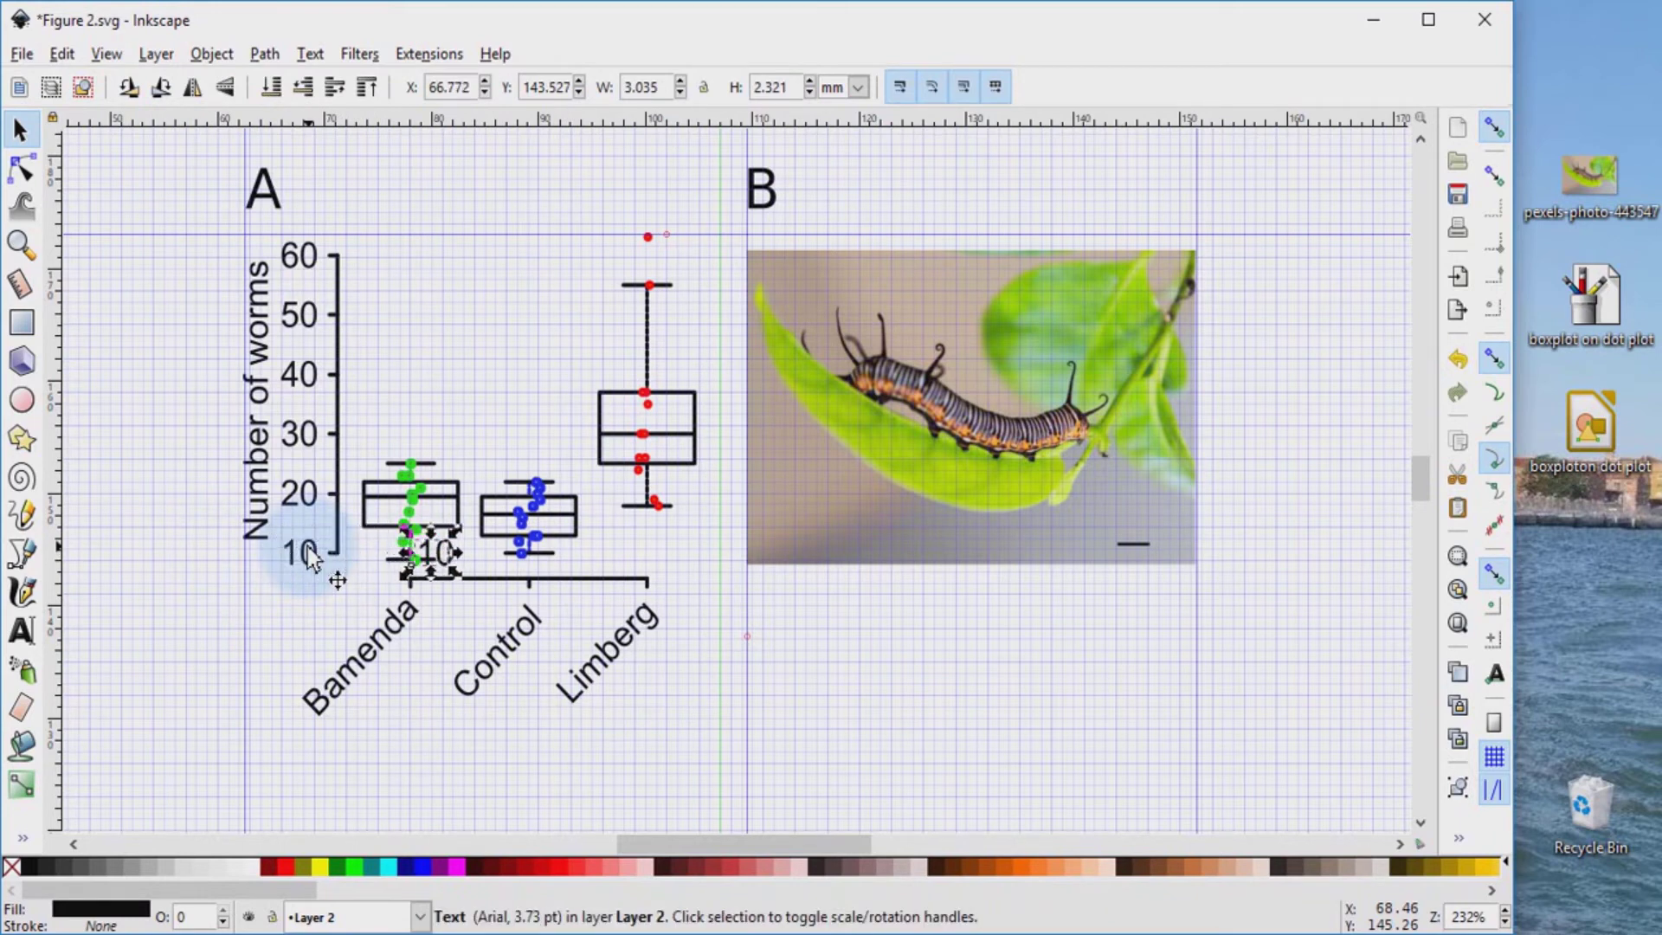
key(Right)
key(Right)
key(Right)
key(Right)
key(Right)
key(Right)
key(Right)
key(Right)
key(Right)
key(Right)
key(Right)
key(Right)
key(Right)
key(Right)
key(Right)
key(Right)
key(Right)
key(Right)
key(Right)
key(Right)
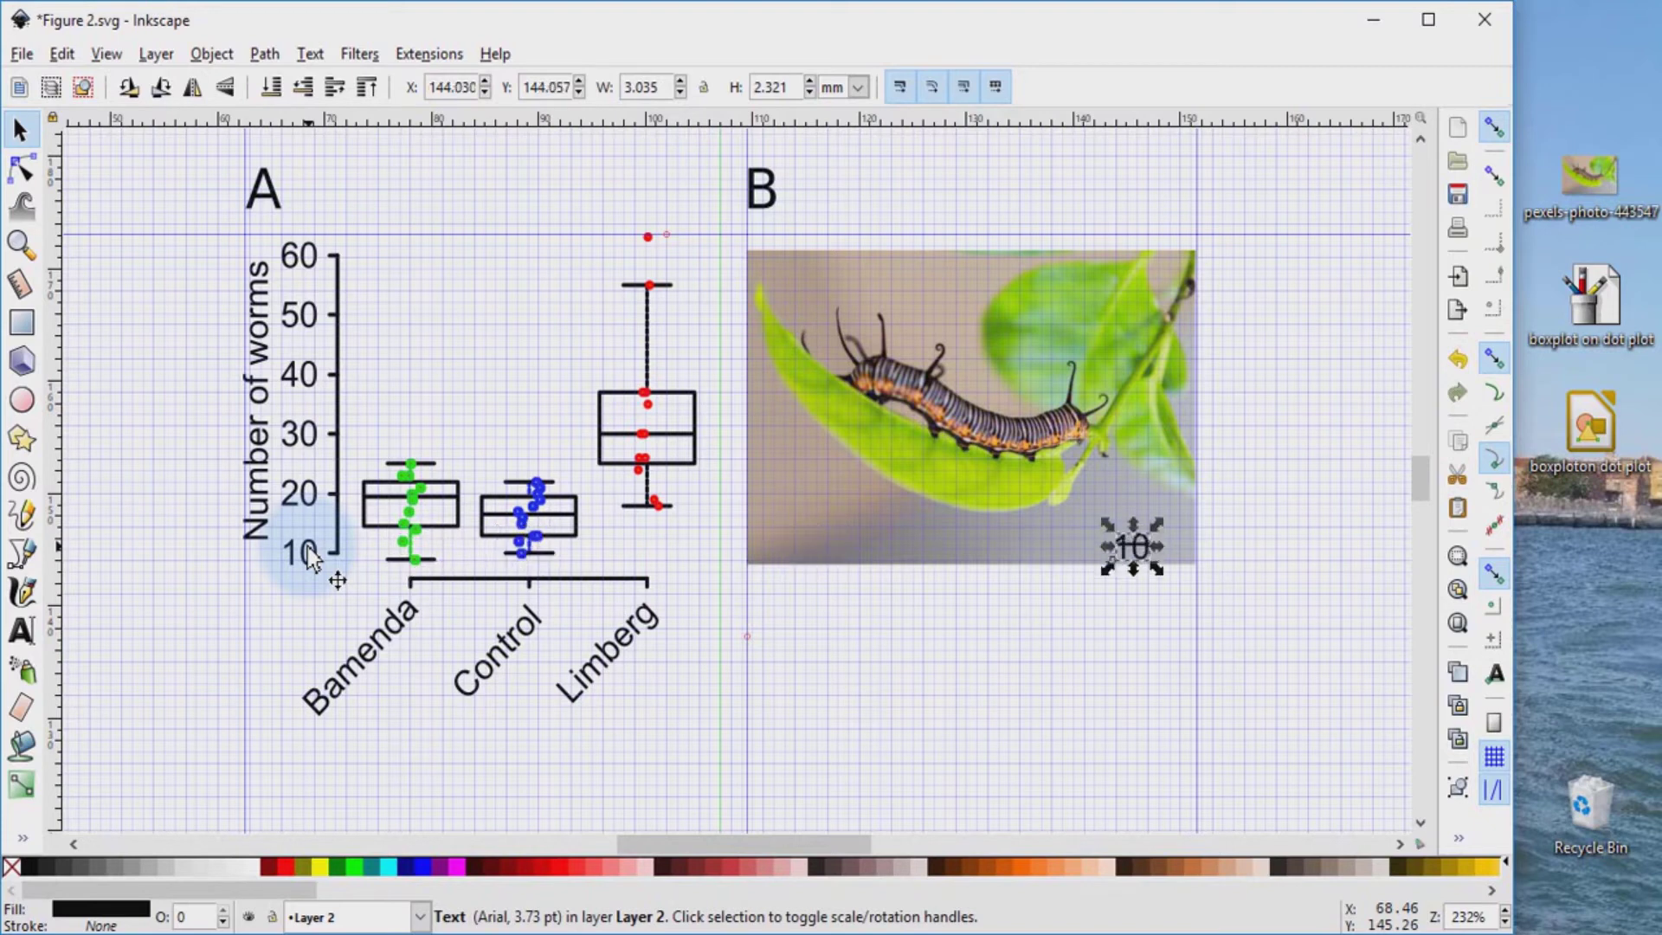
key(Up)
key(Up)
key(Up)
key(Up)
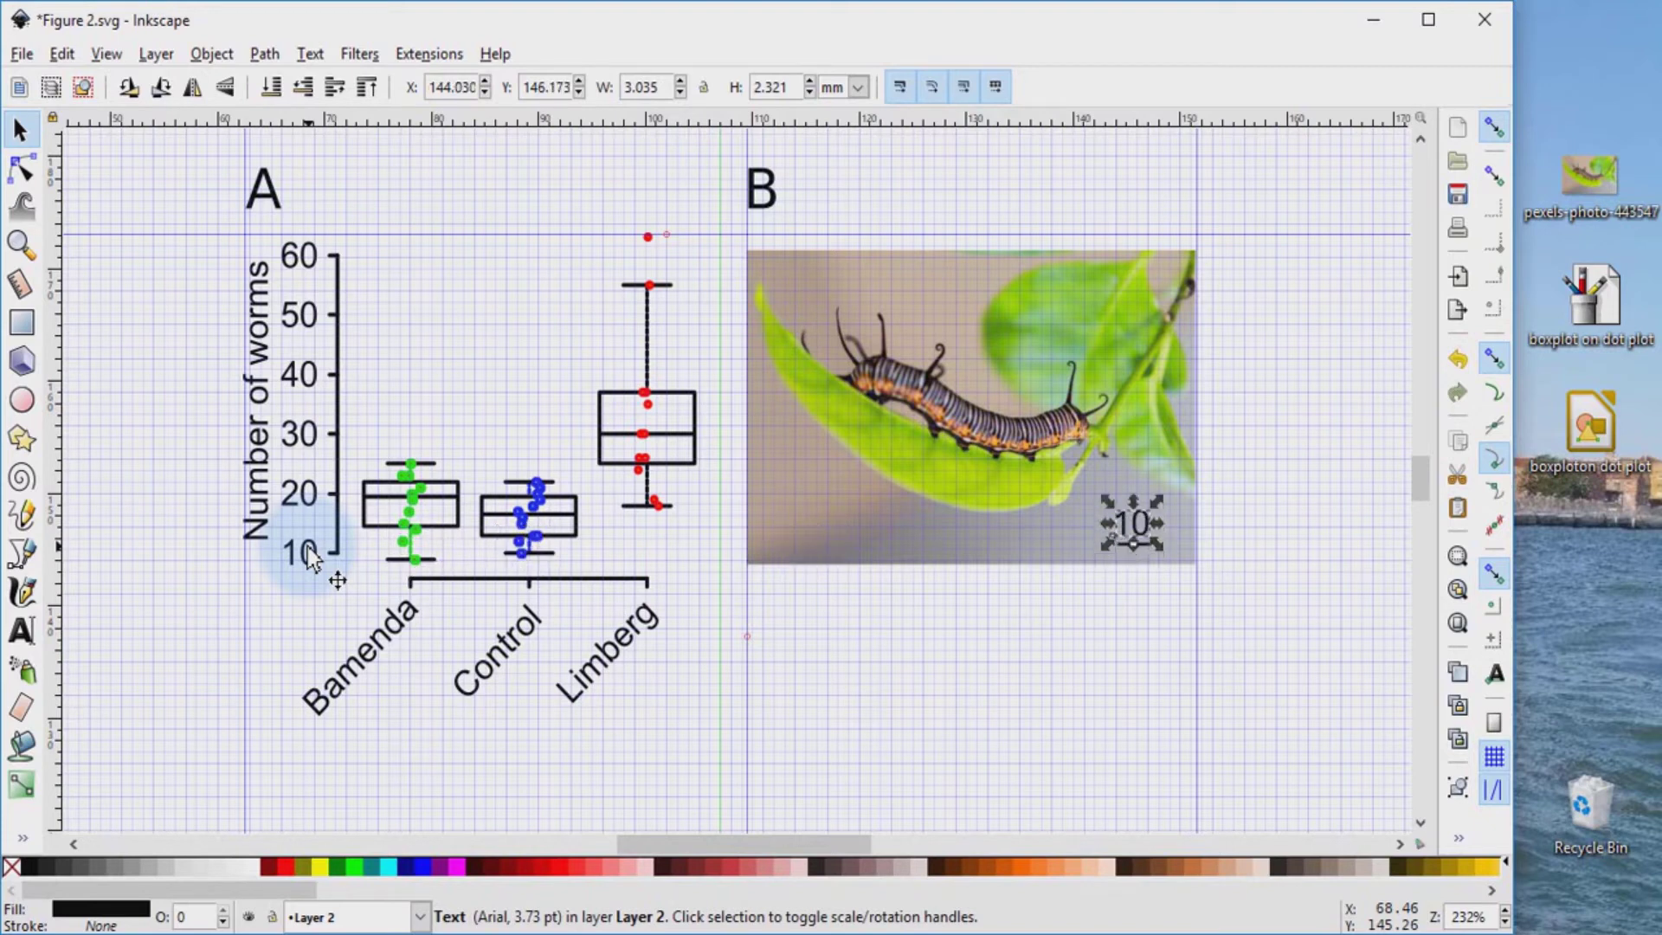
- Change the copied label's text from '10' to '1cm' and nudge it left
click(22, 631)
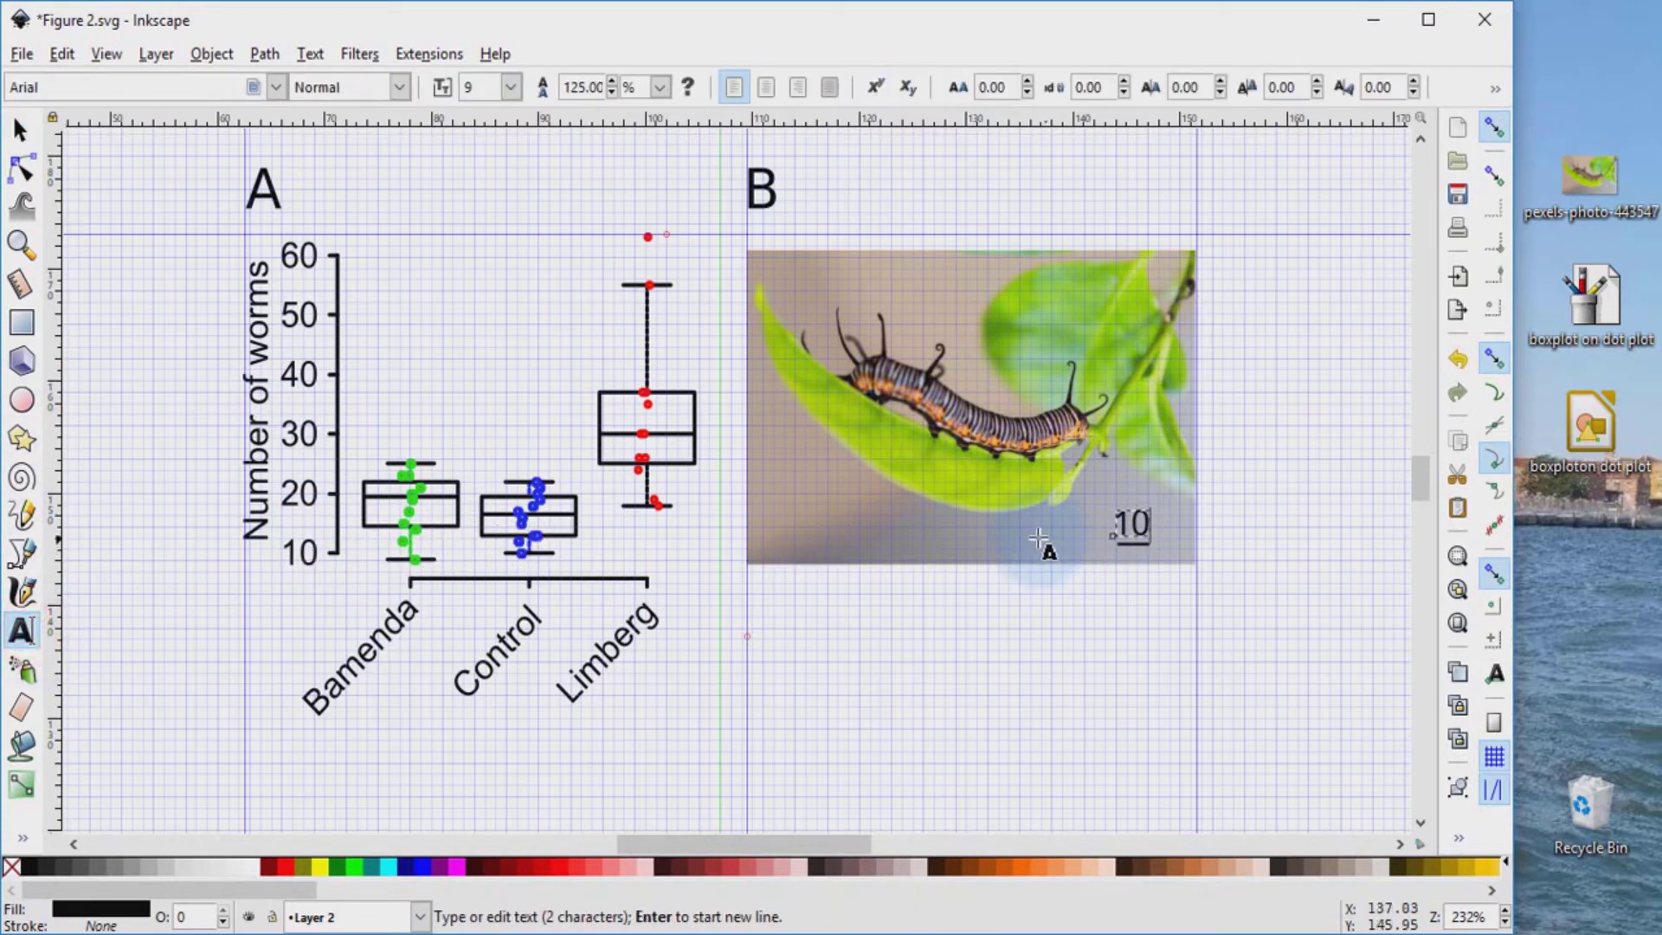
drag(1115, 522, 1151, 519)
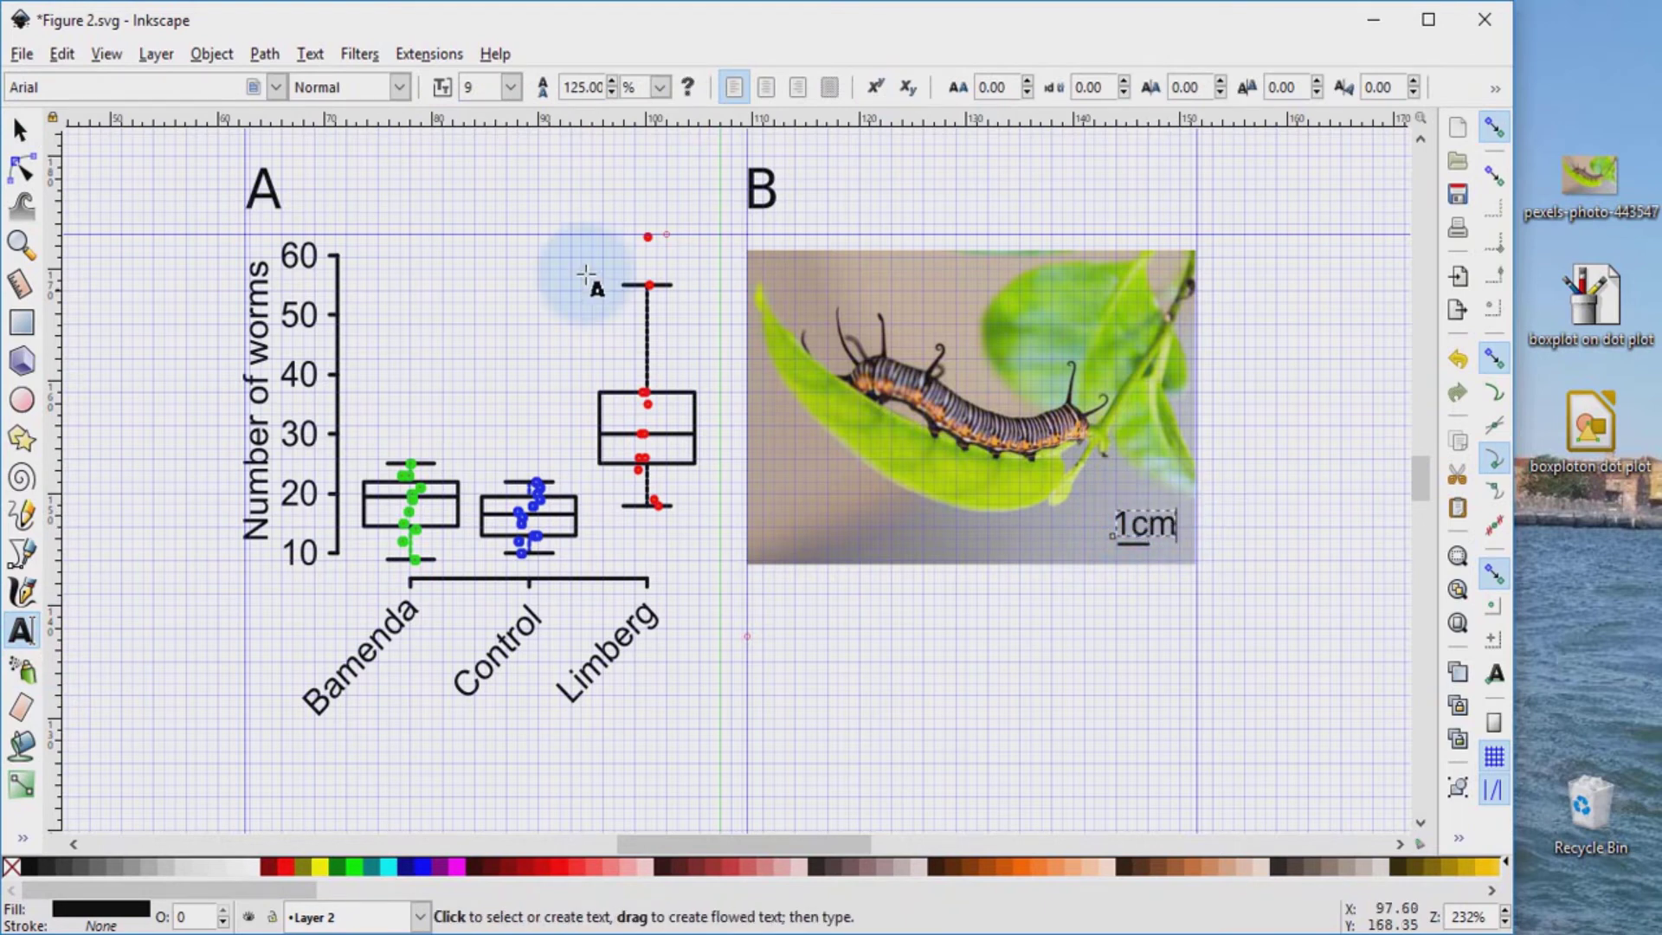
click(19, 130)
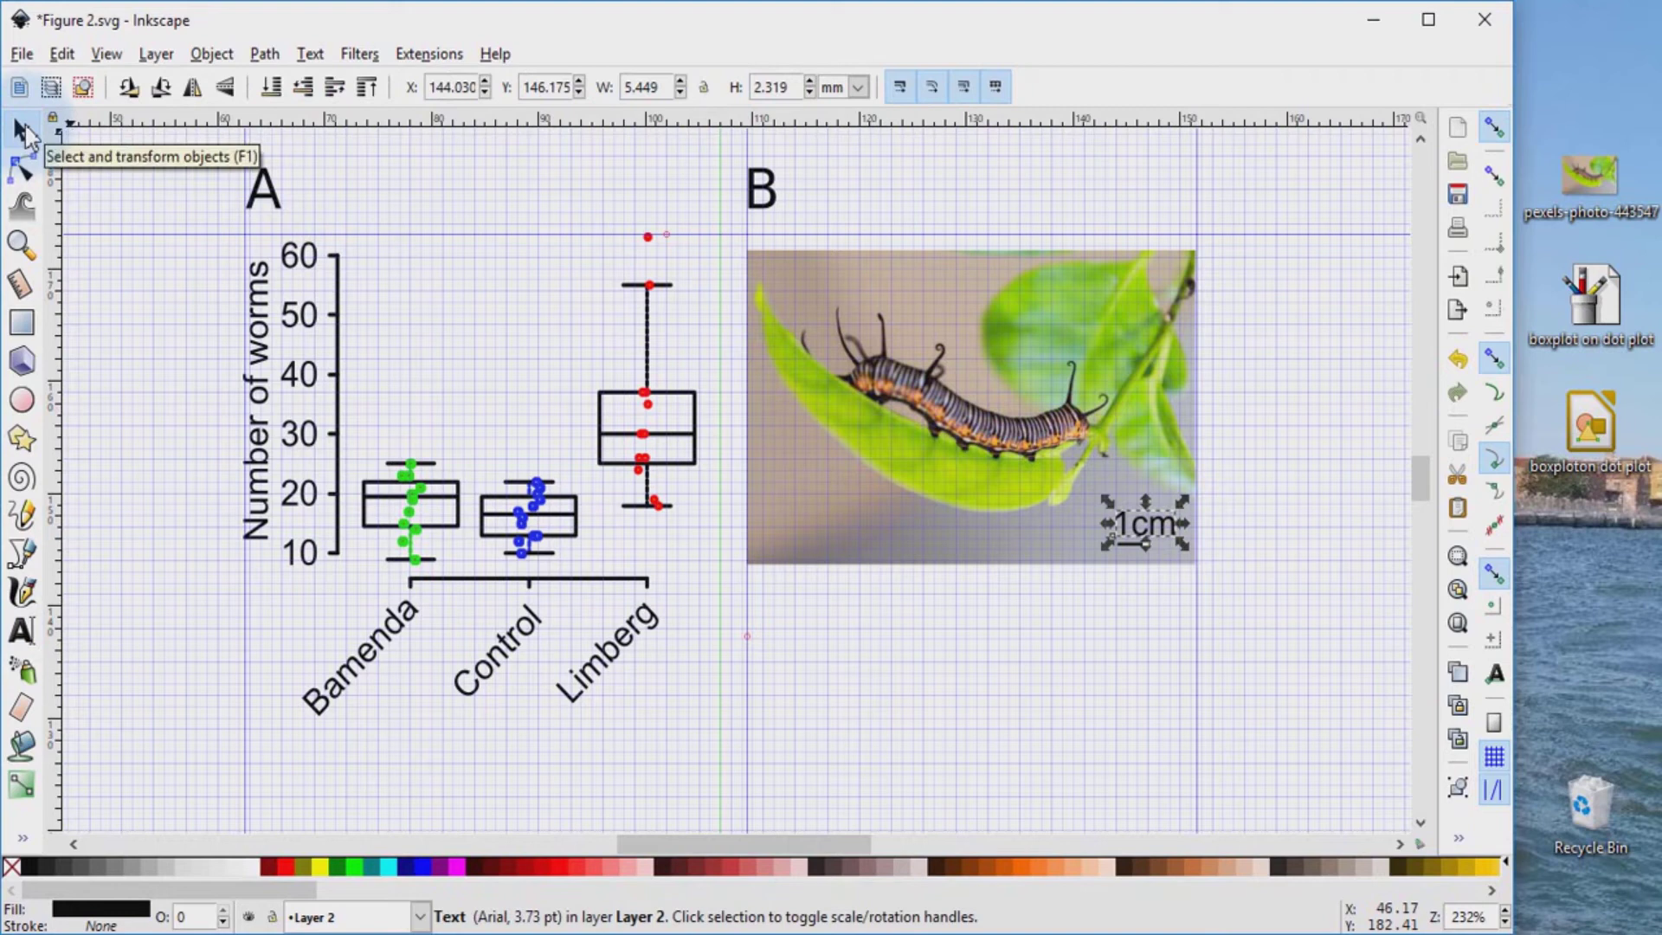
key(Left)
key(Left)
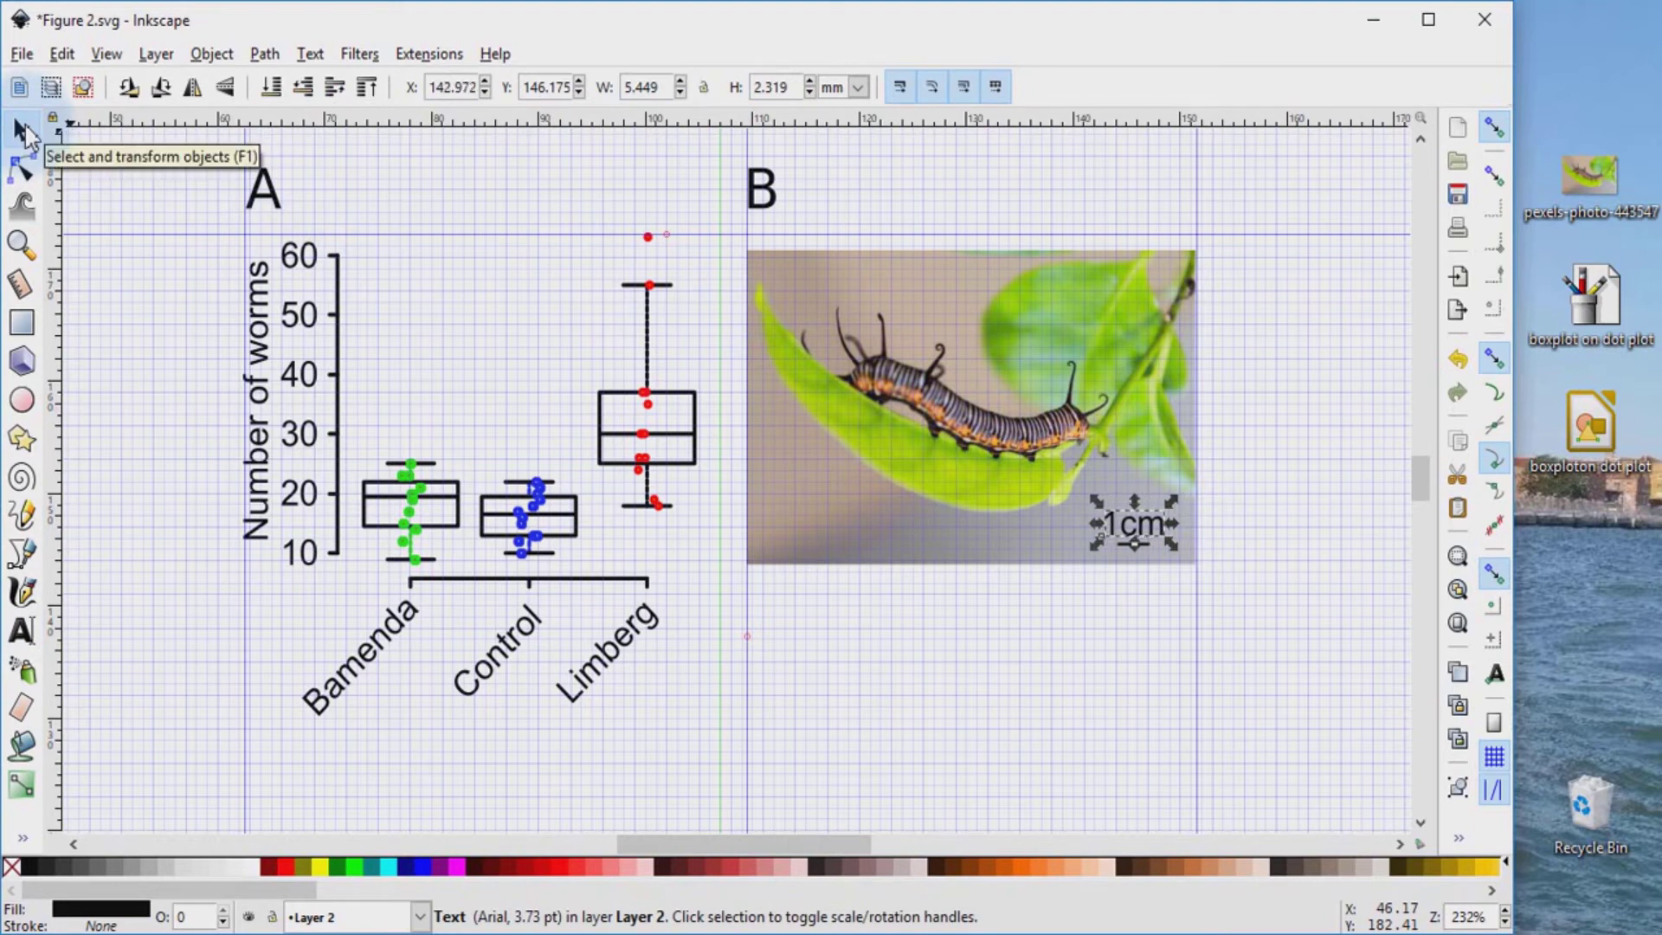
- Pick a smaller font size so the 1cm label measures 3.633 × 1.546 mm
key(t)
click(1094, 606)
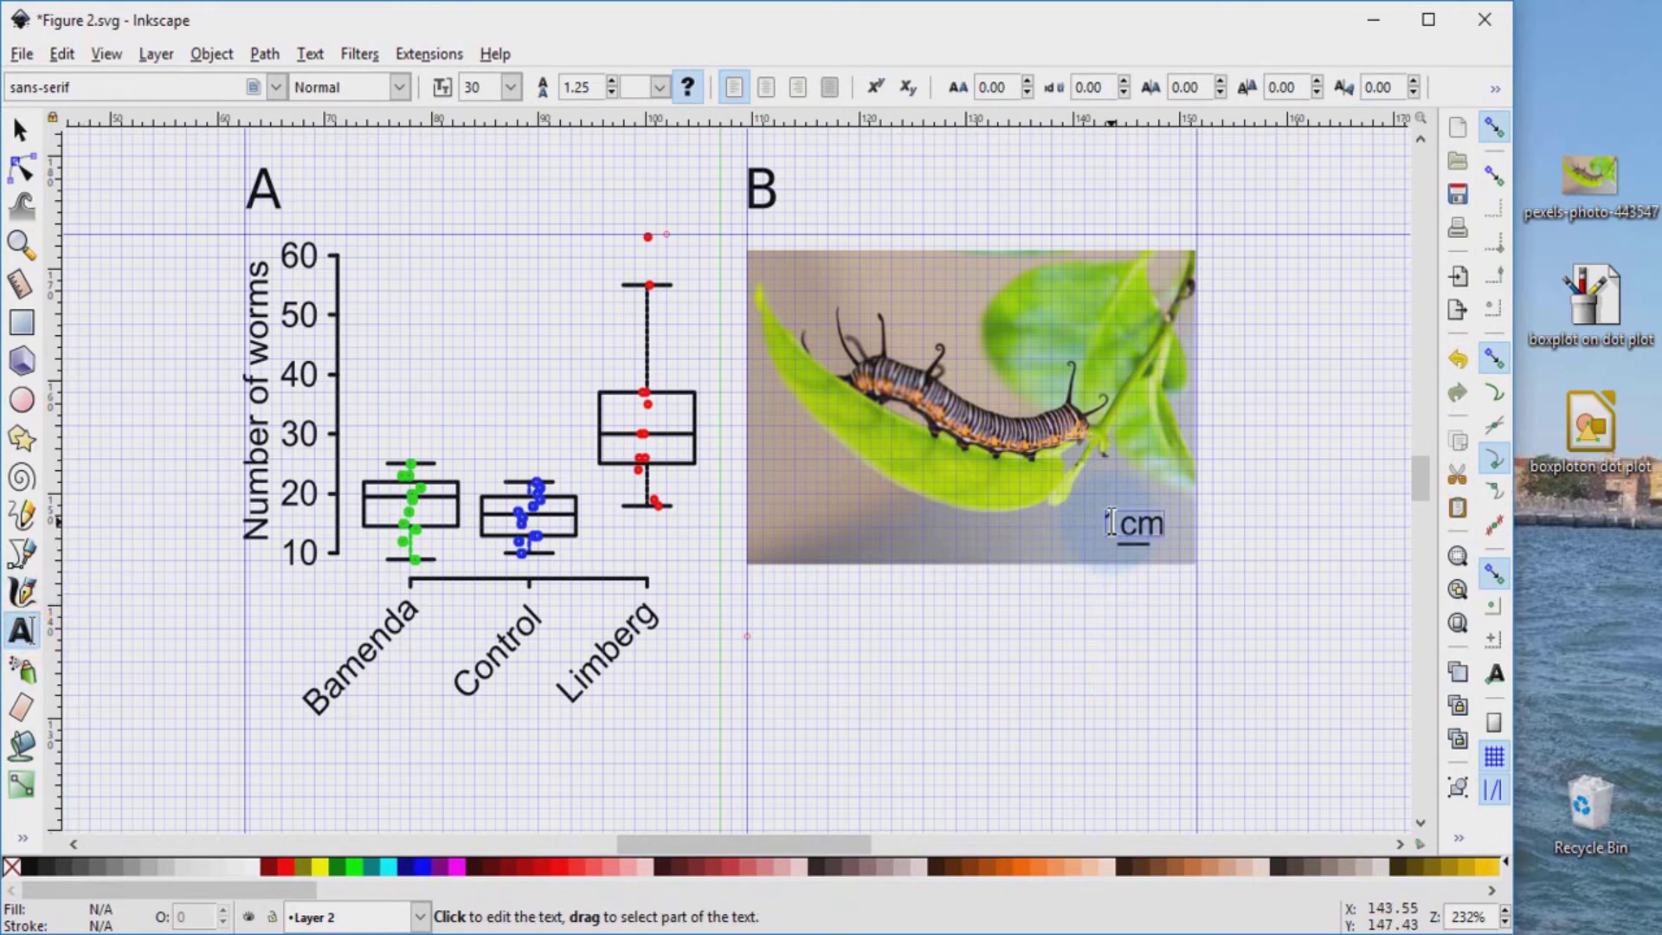
drag(1107, 527, 1167, 524)
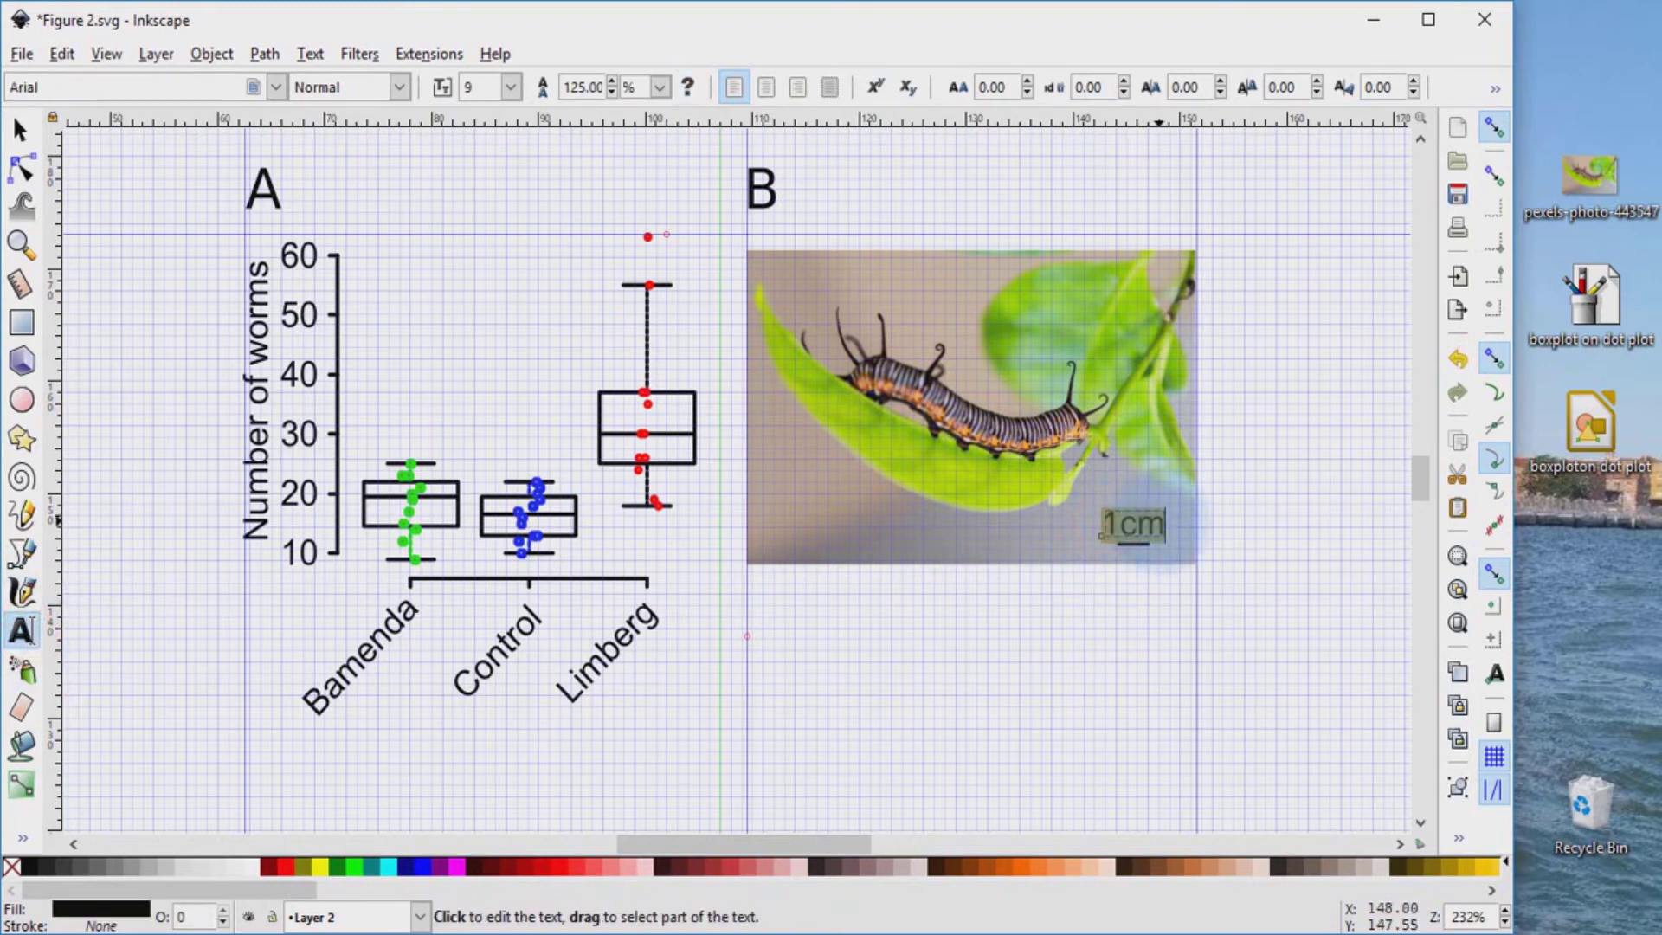
click(510, 87)
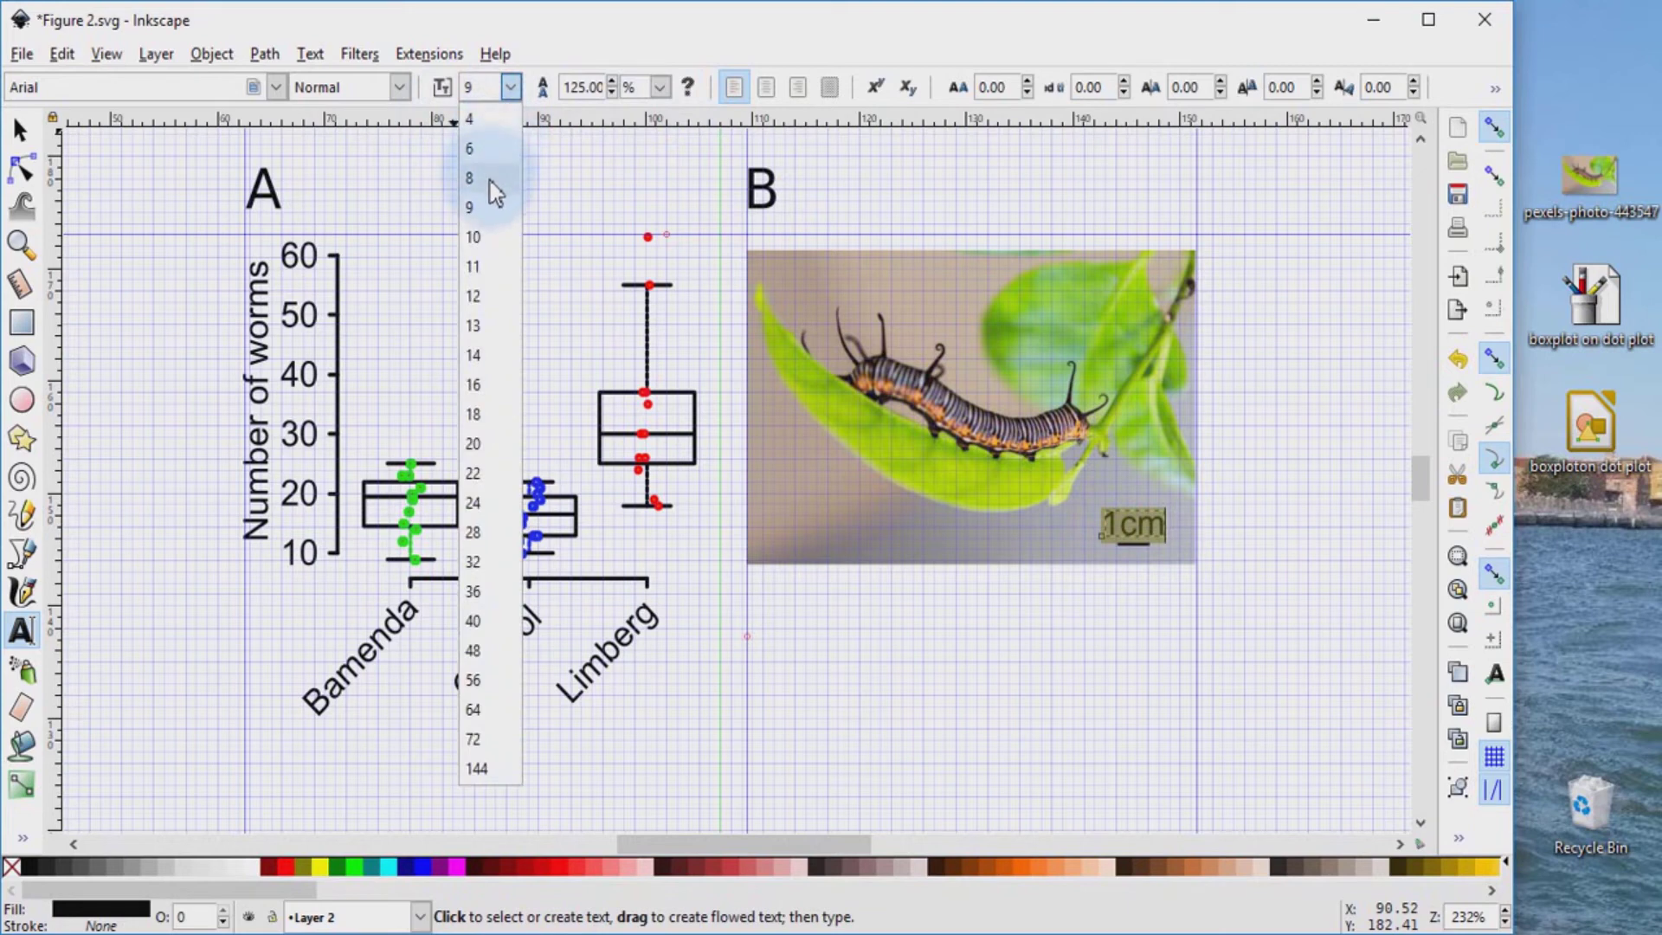
click(480, 150)
key(F1)
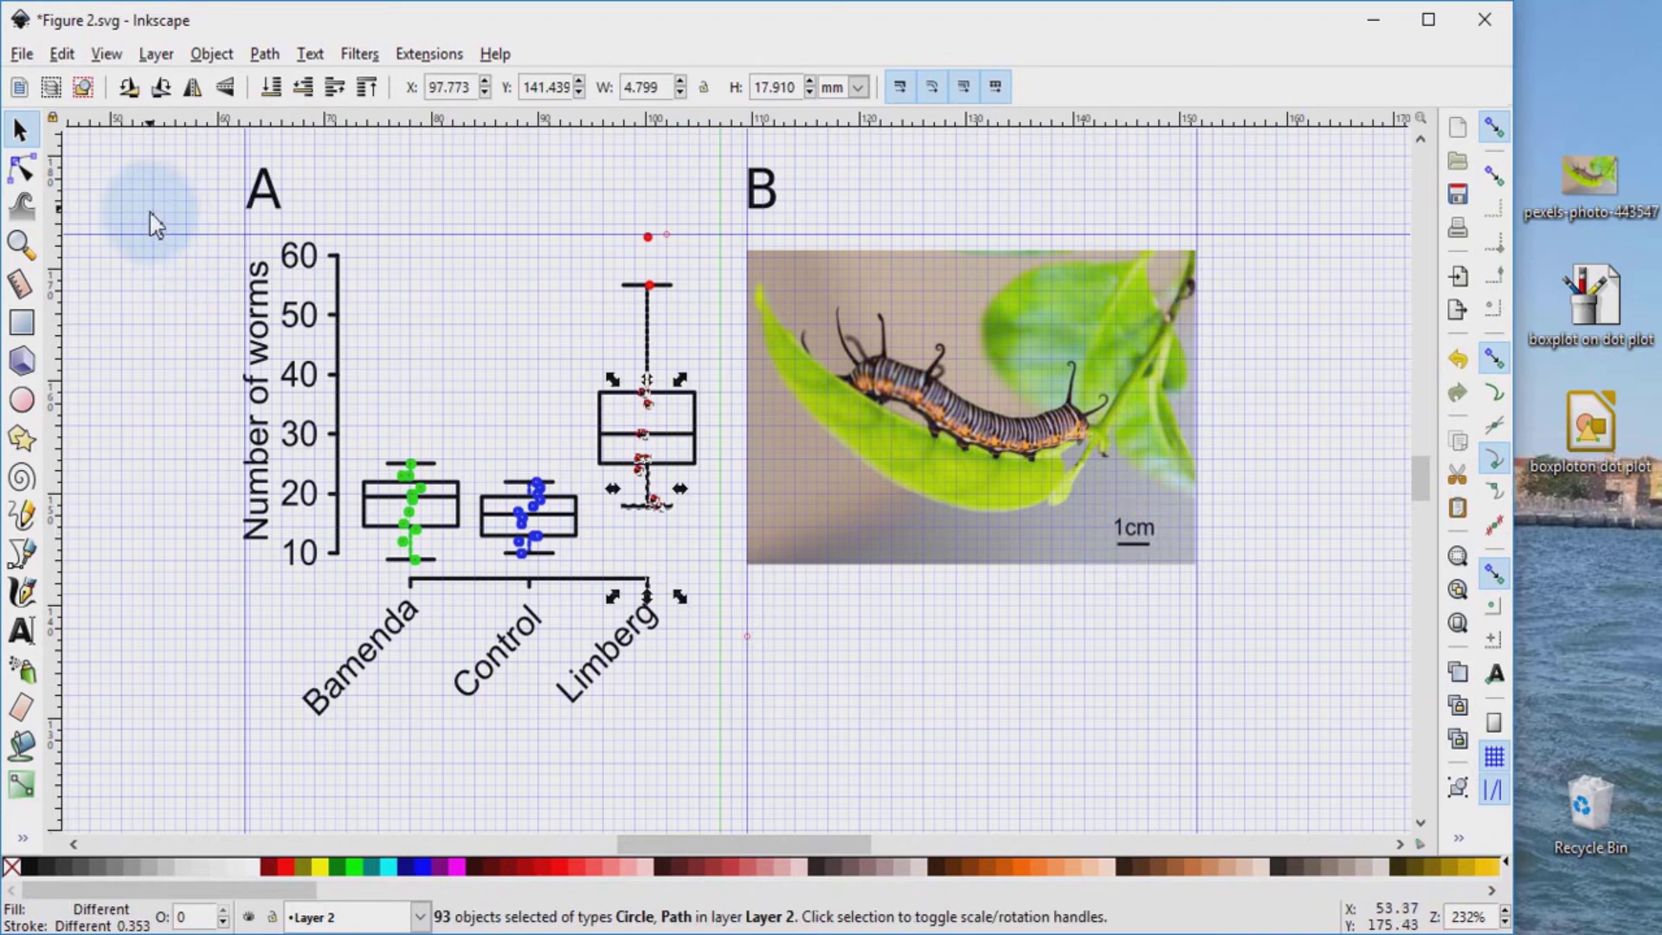
- Group all of panel A's boxplot objects into one object
click(19, 132)
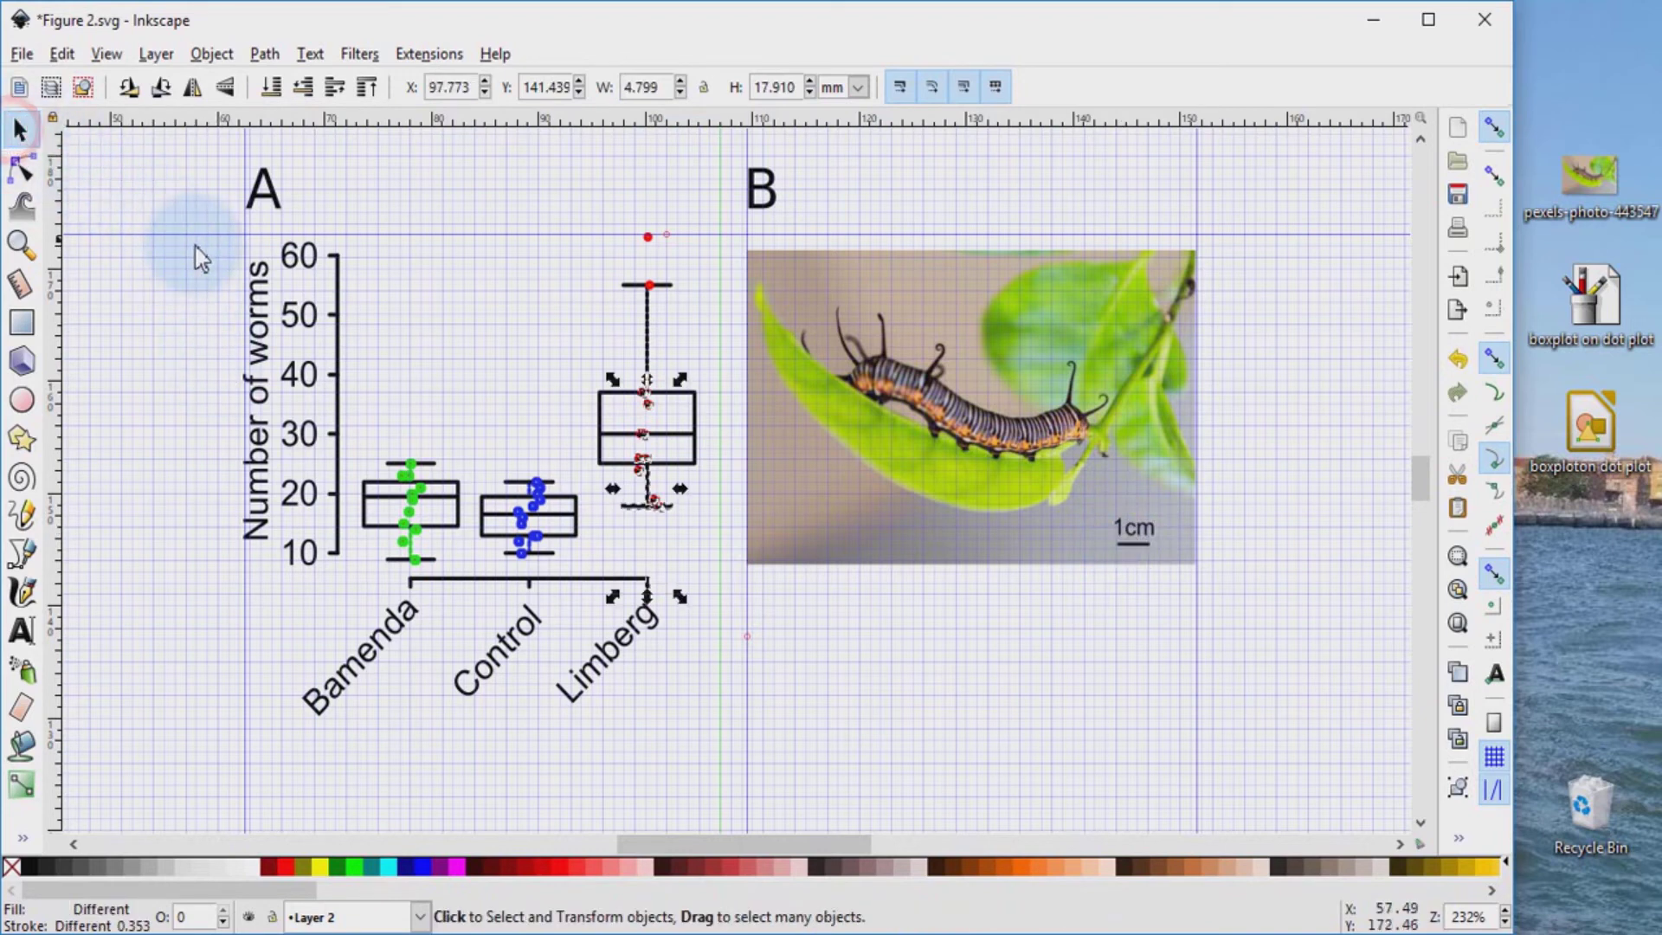
drag(205, 216, 738, 755)
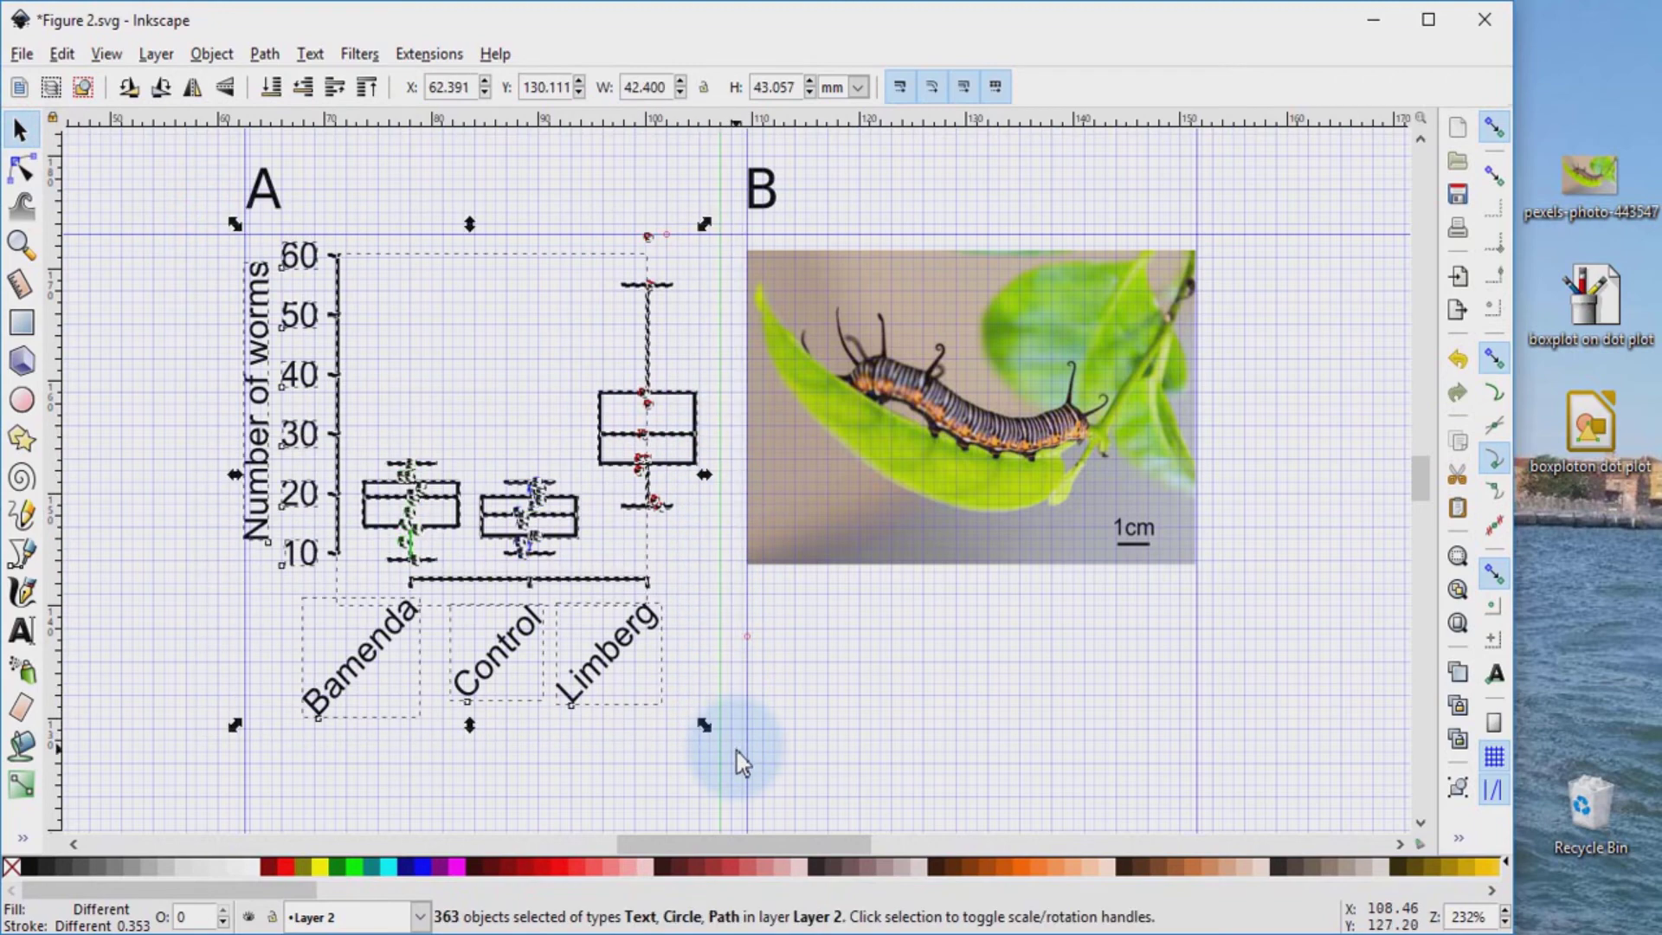
click(211, 54)
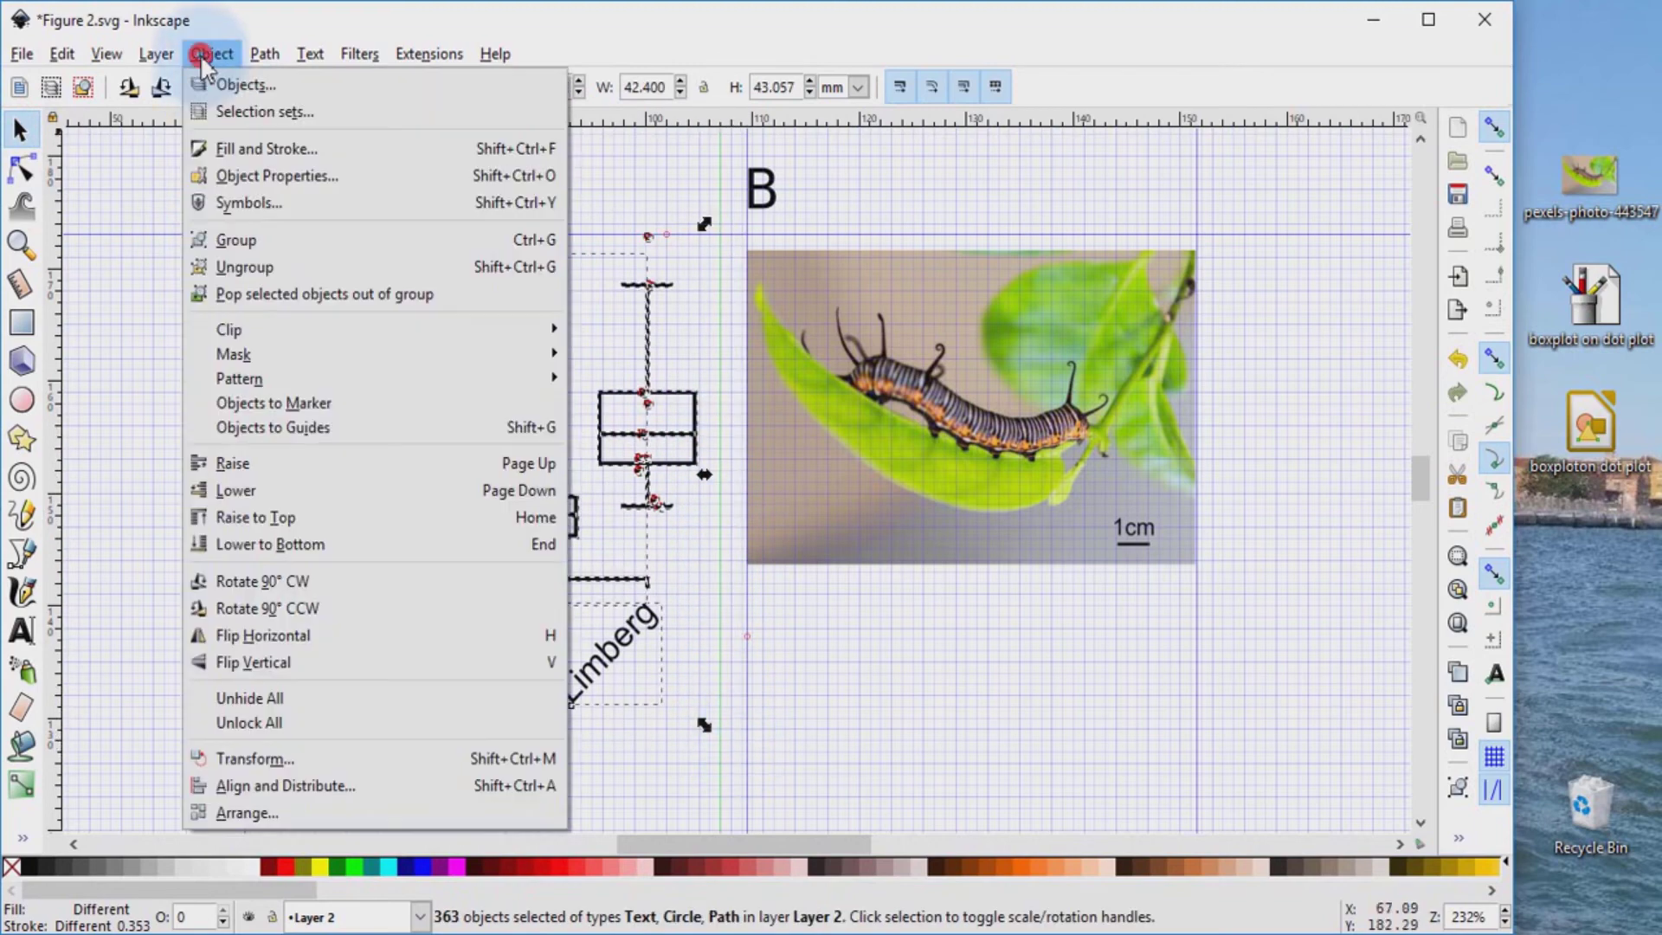
click(256, 237)
click(1044, 706)
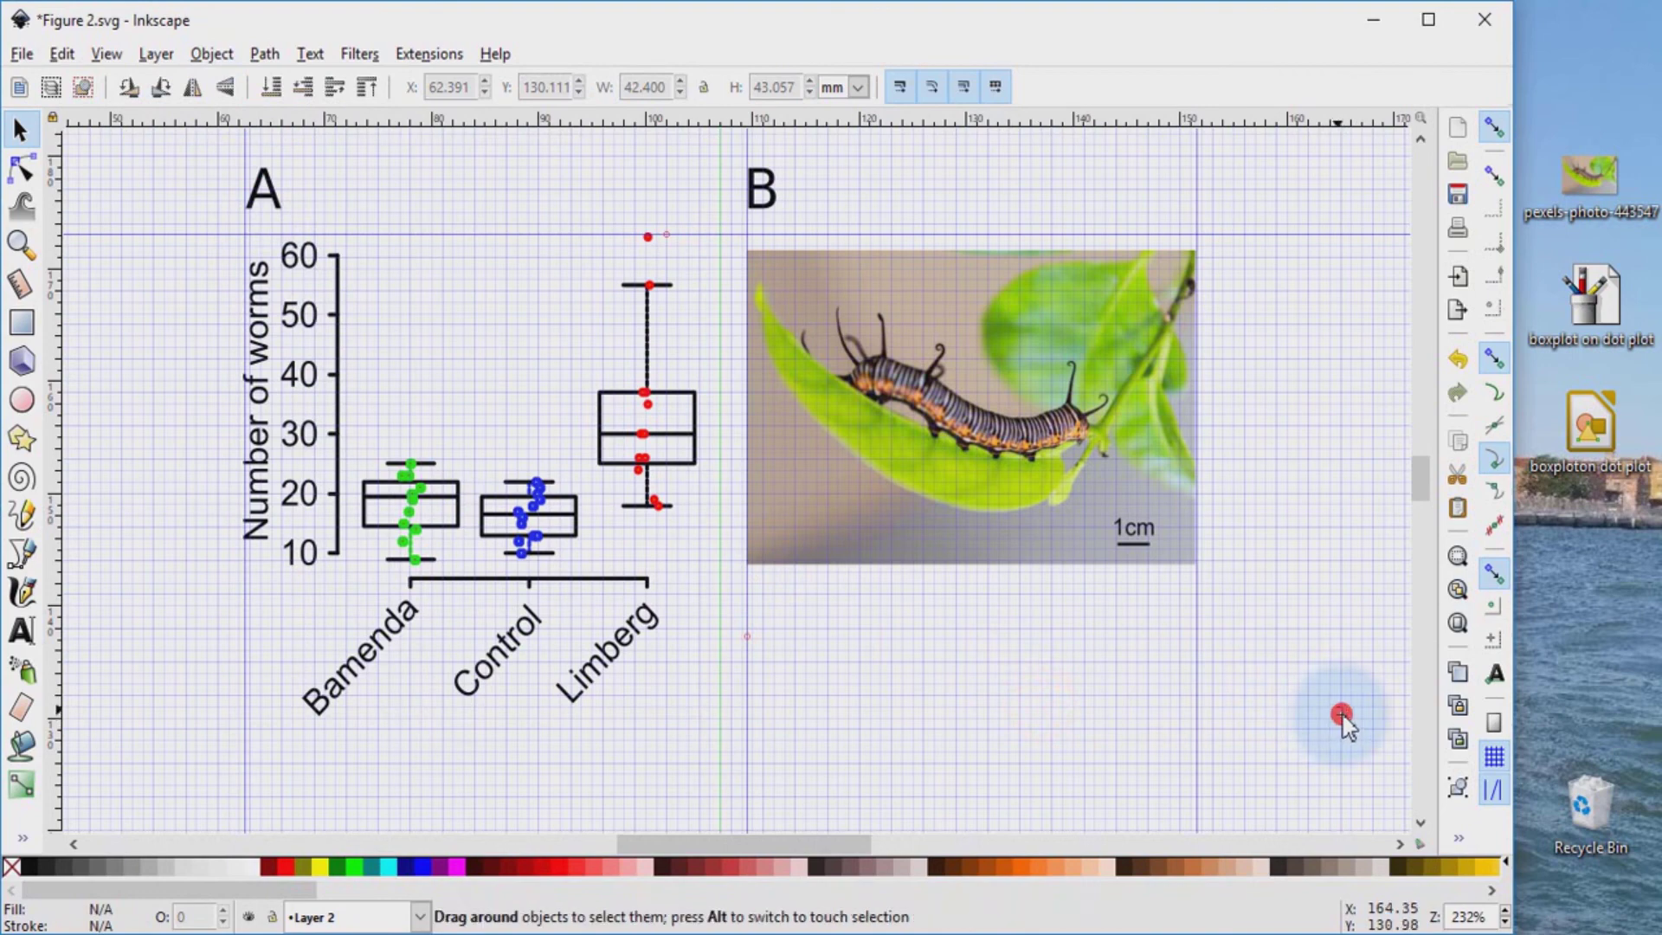
- Group the caterpillar photo with its scale bar and 1cm label
drag(1343, 715, 734, 240)
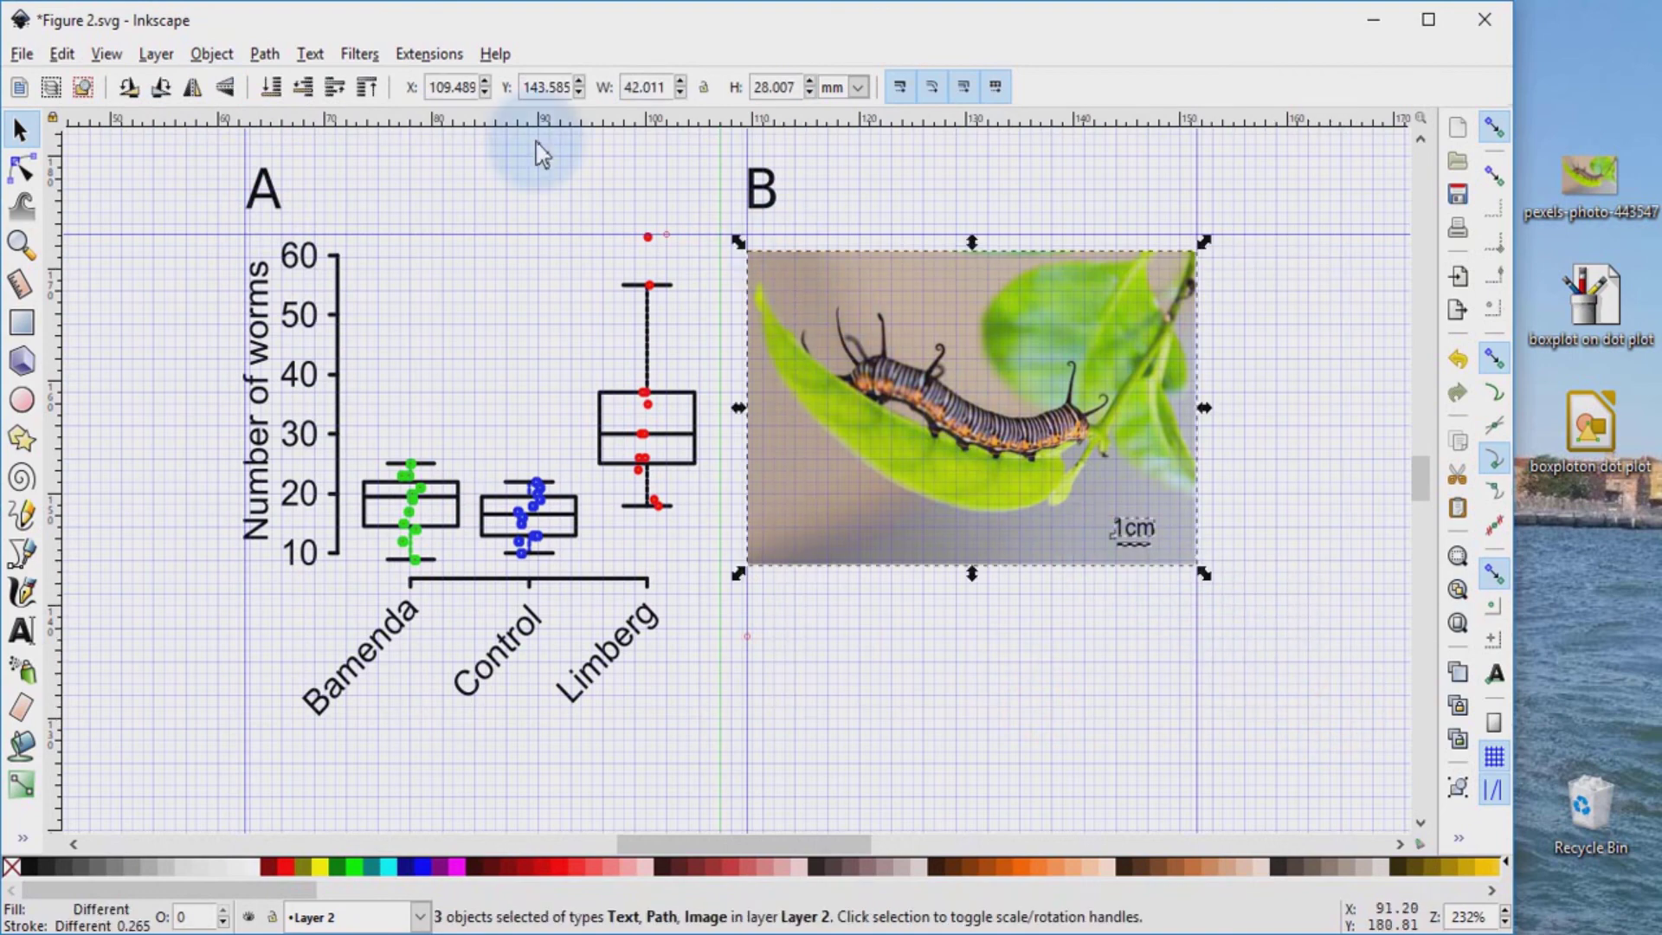
click(211, 54)
click(245, 233)
- Group both panels and the A and B labels into a single figure
drag(1324, 790, 197, 149)
click(211, 54)
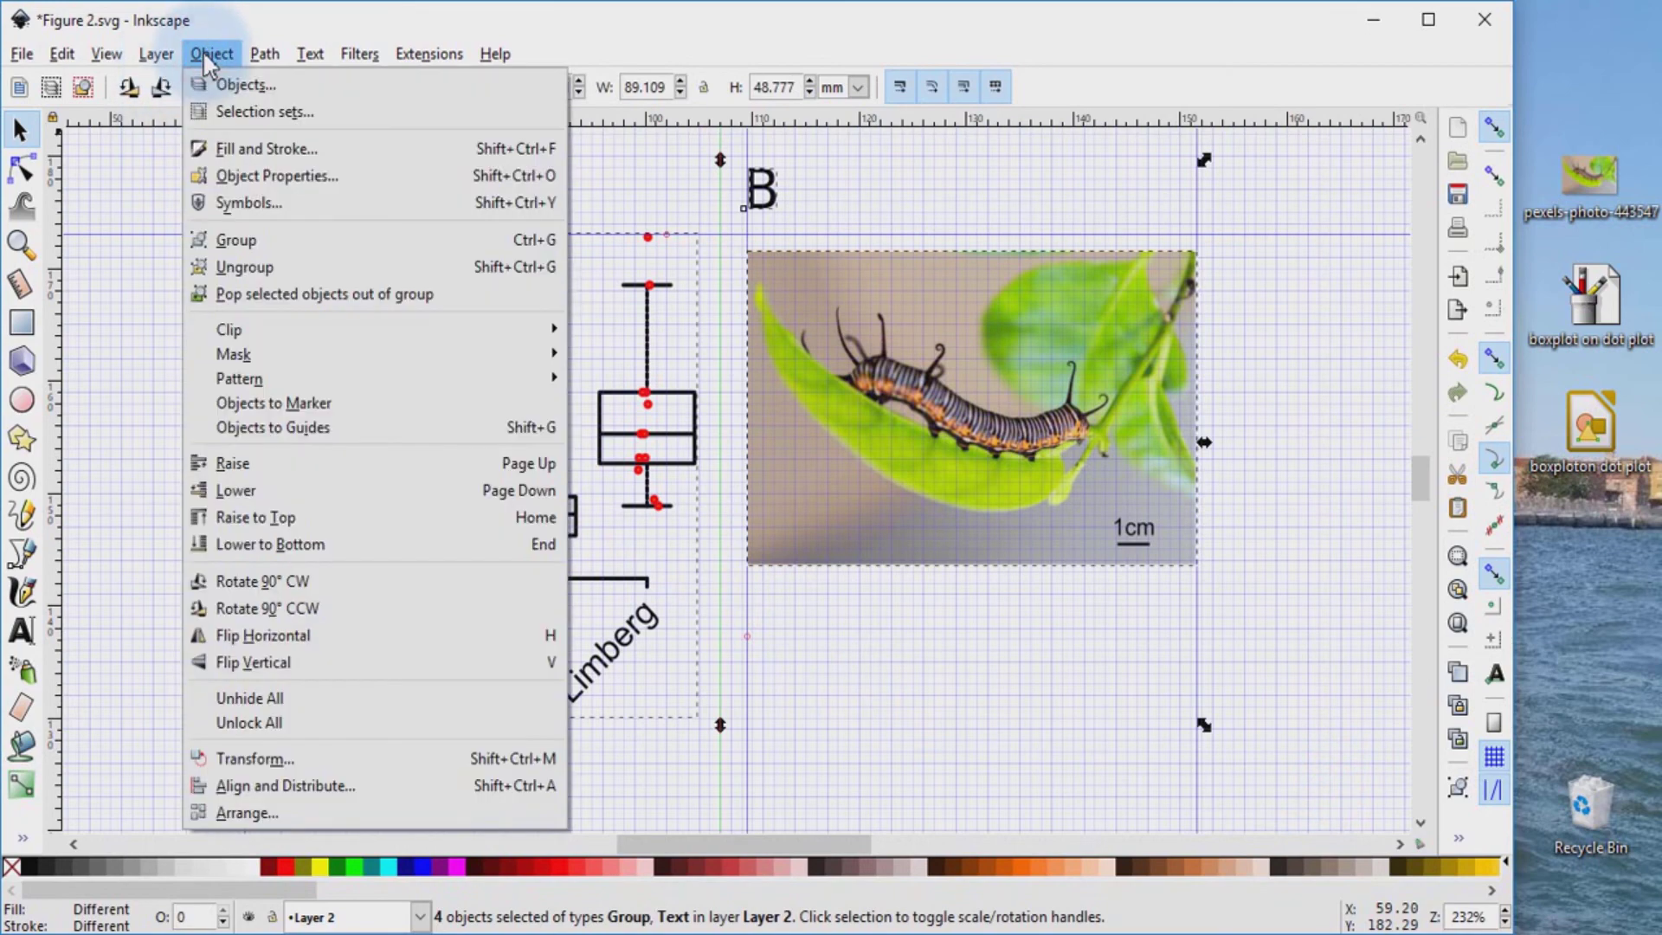
click(267, 244)
click(1391, 716)
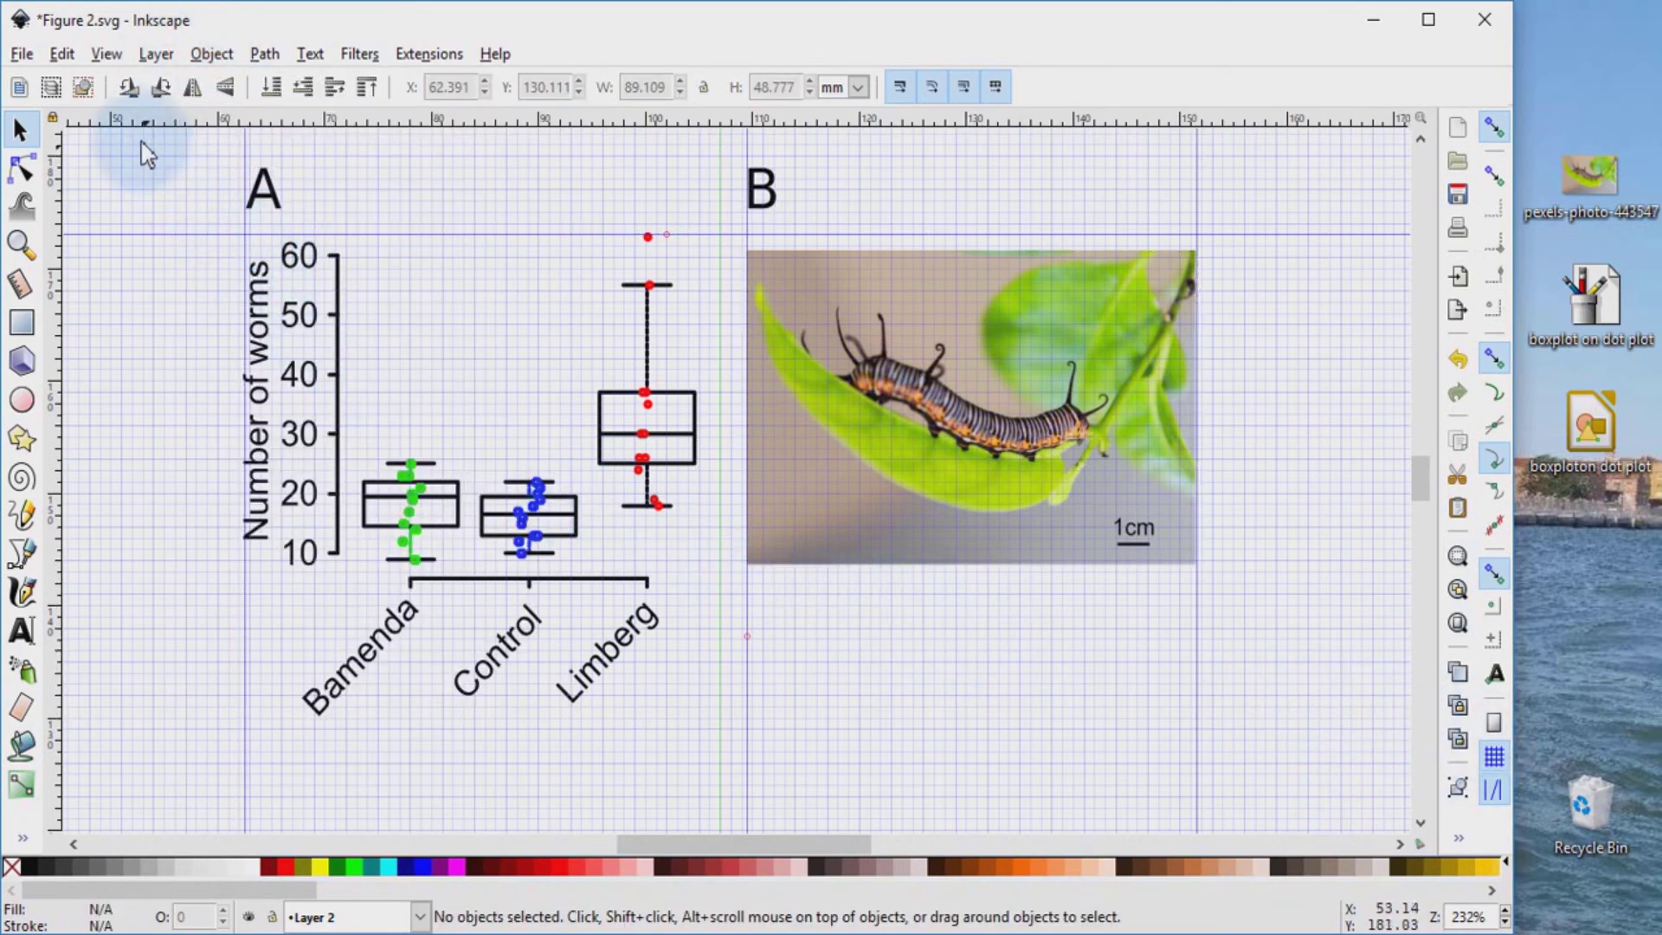
- Uncheck Page Grid in the View menu and deselect the finished figure
click(105, 55)
click(148, 168)
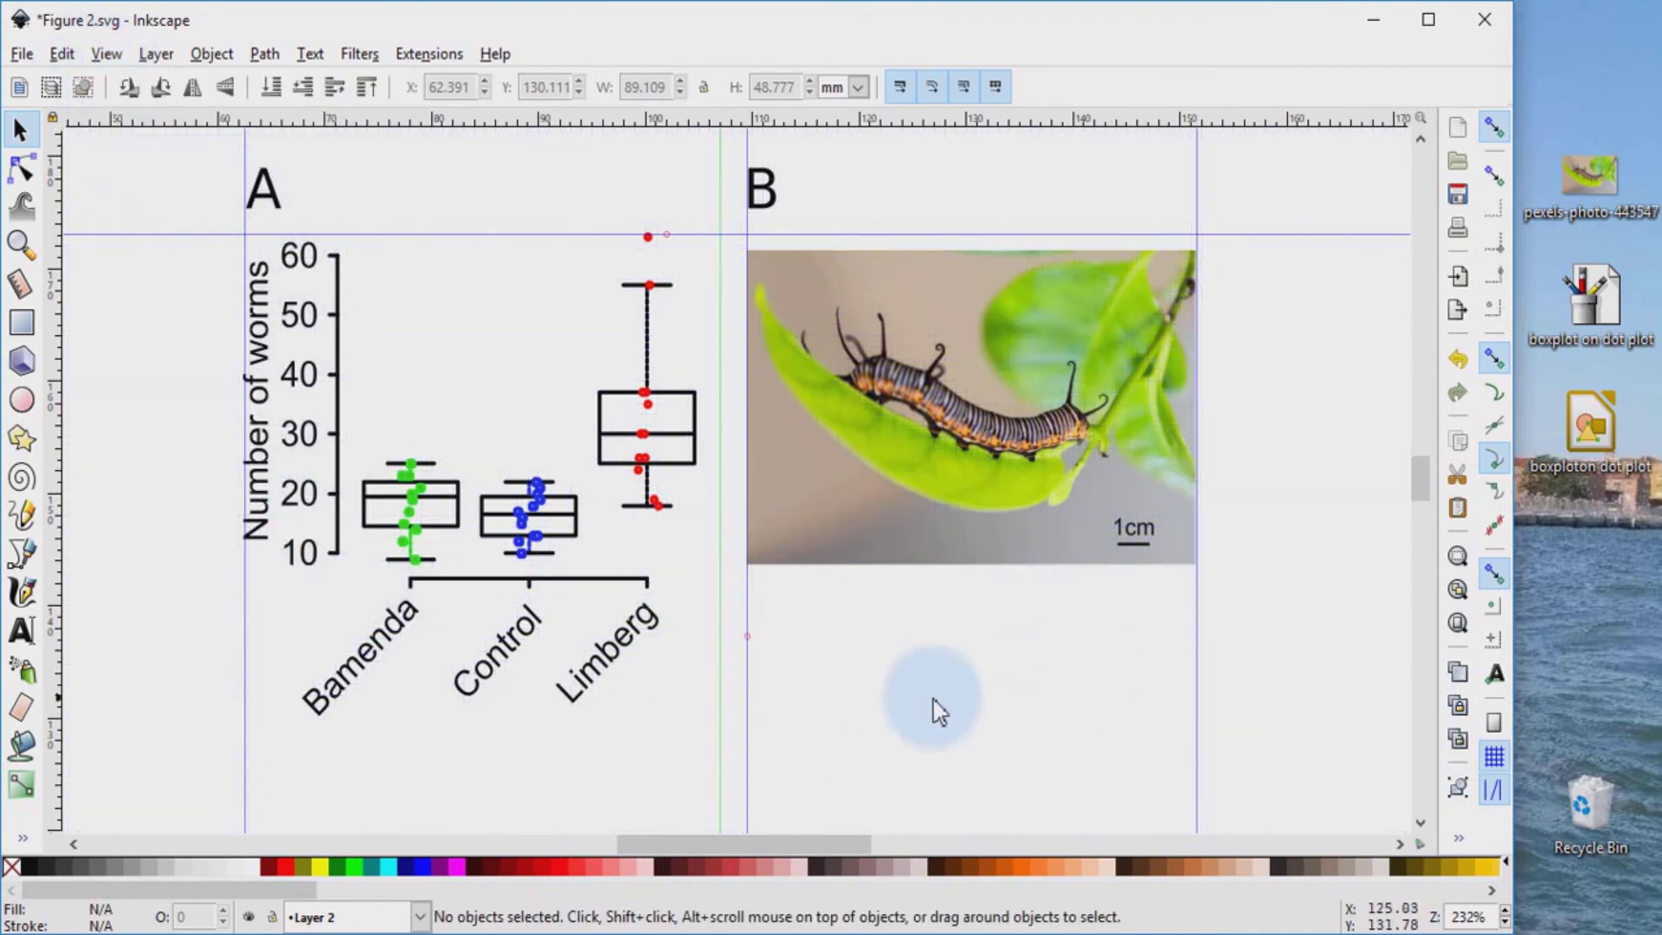
click(1014, 696)
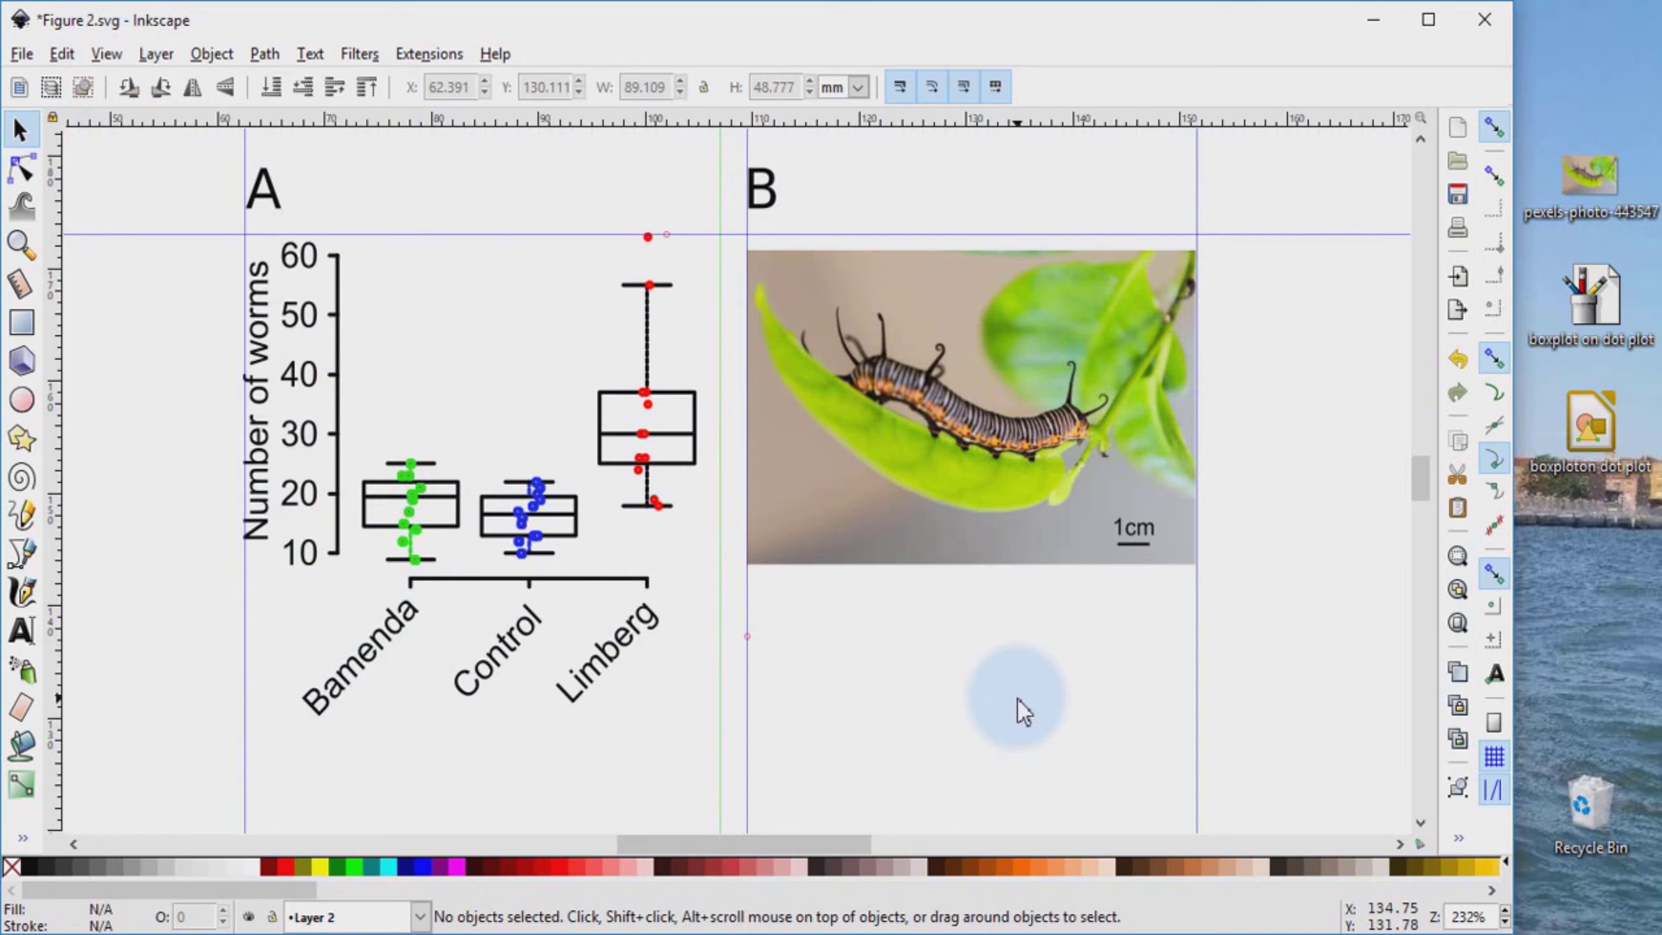